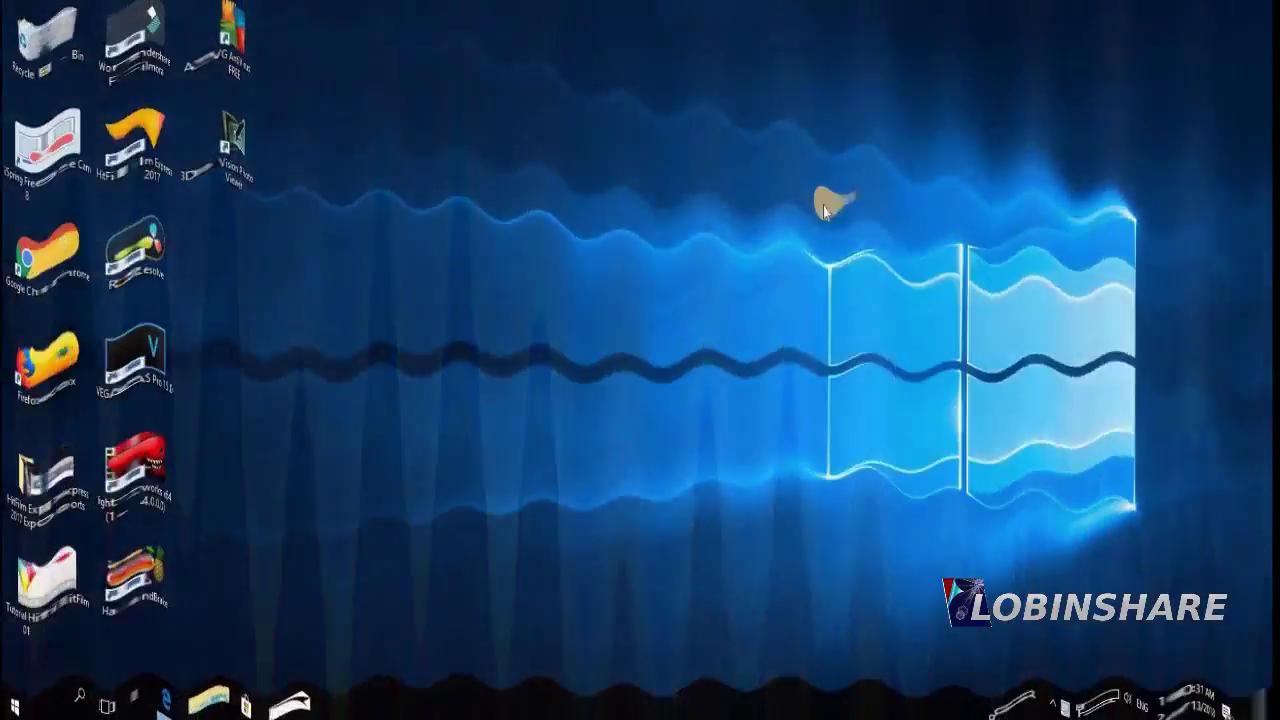
Open the goo.gl playlist link in the tutorial video's description to load the Vegas Pro 15 Tutorials playlist
mouse_move(166, 696)
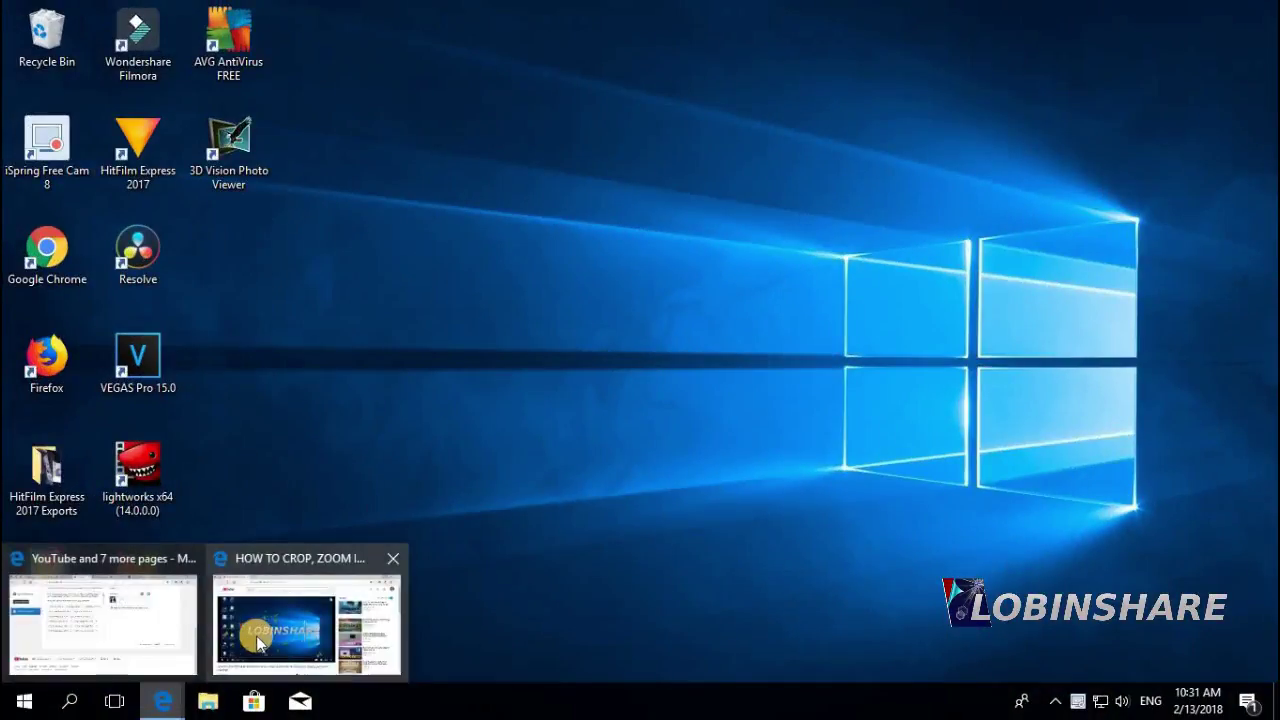
click(256, 635)
scroll(496, 406, down, 3)
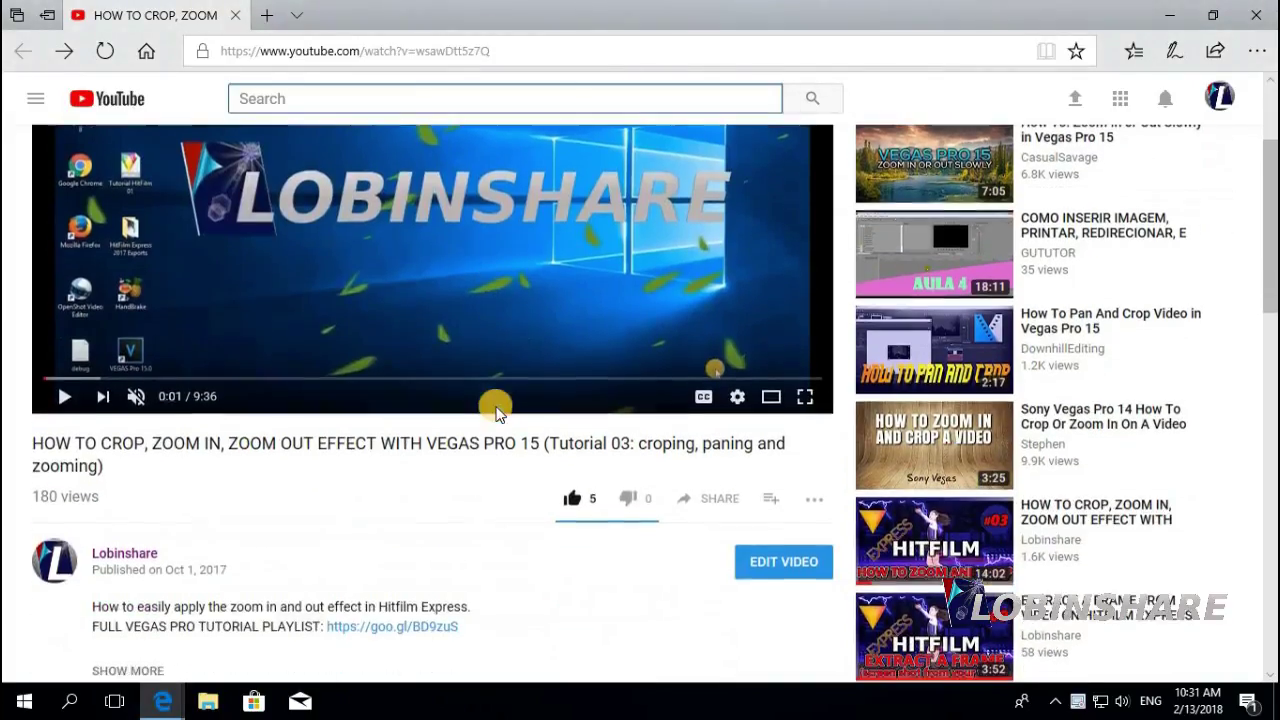
scroll(496, 406, down, 2)
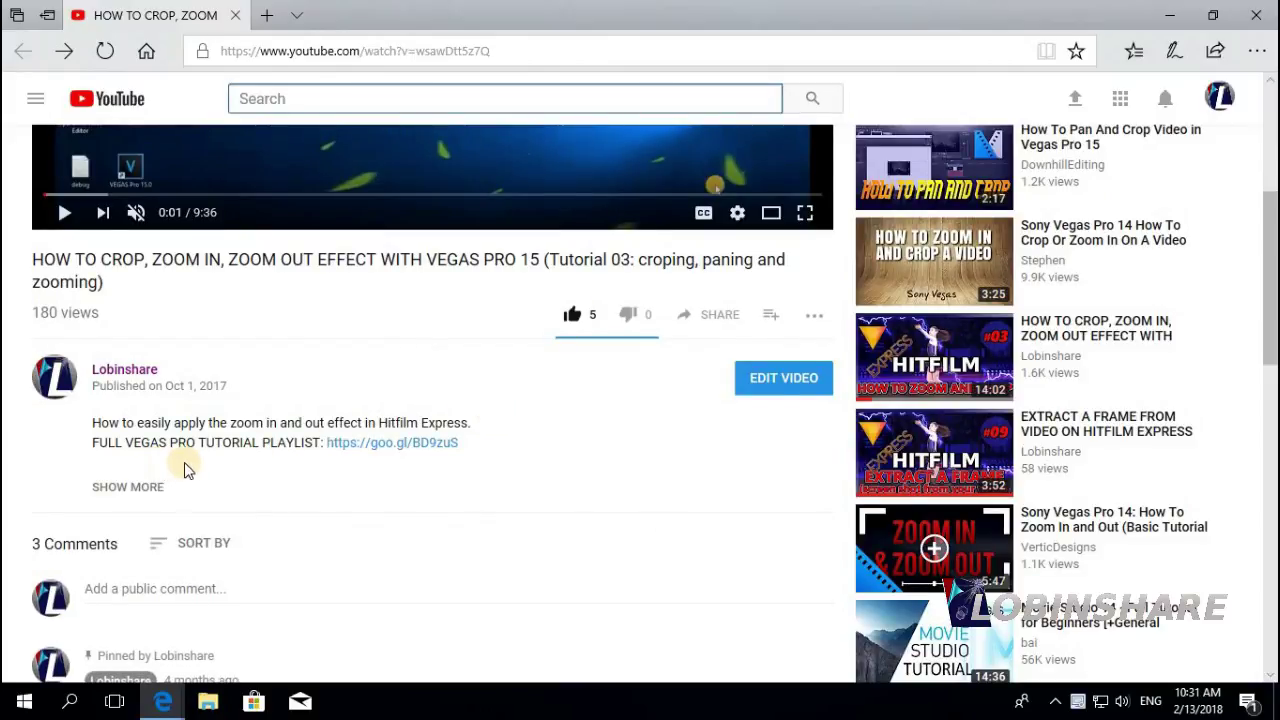
click(370, 444)
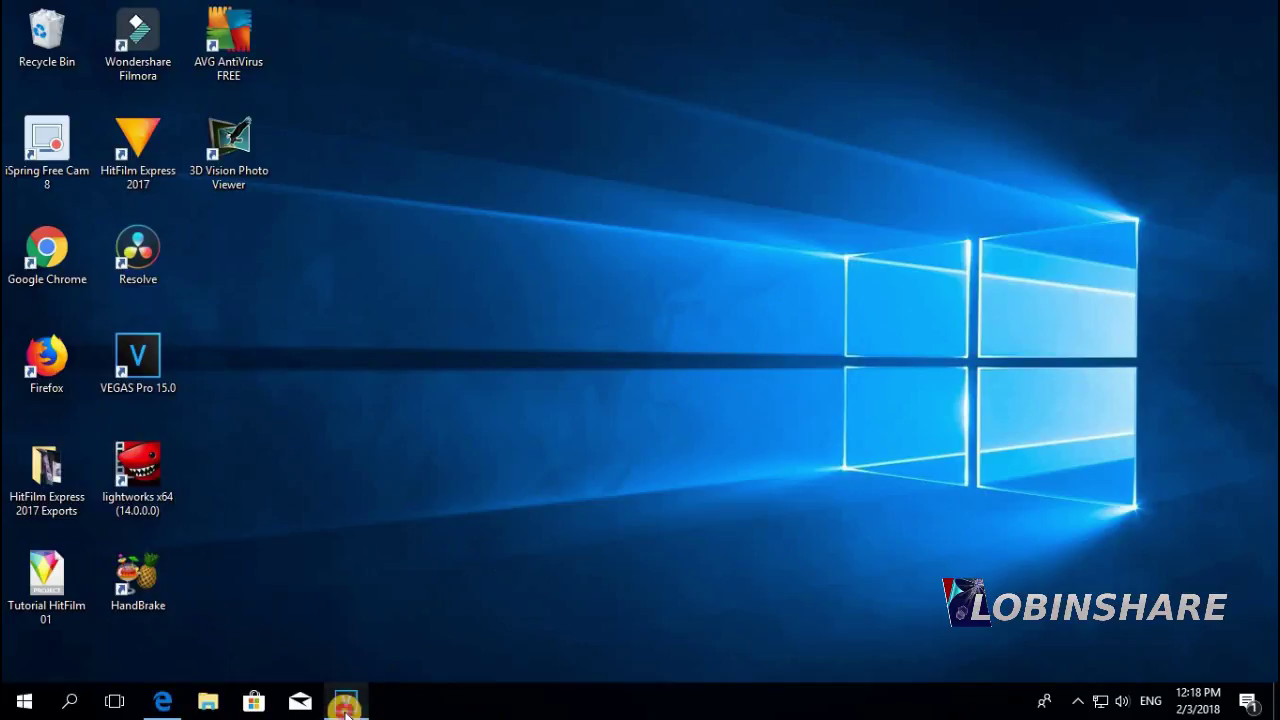
Switch to VEGAS Pro 15.0 and restore the Default Layout window arrangement
click(345, 706)
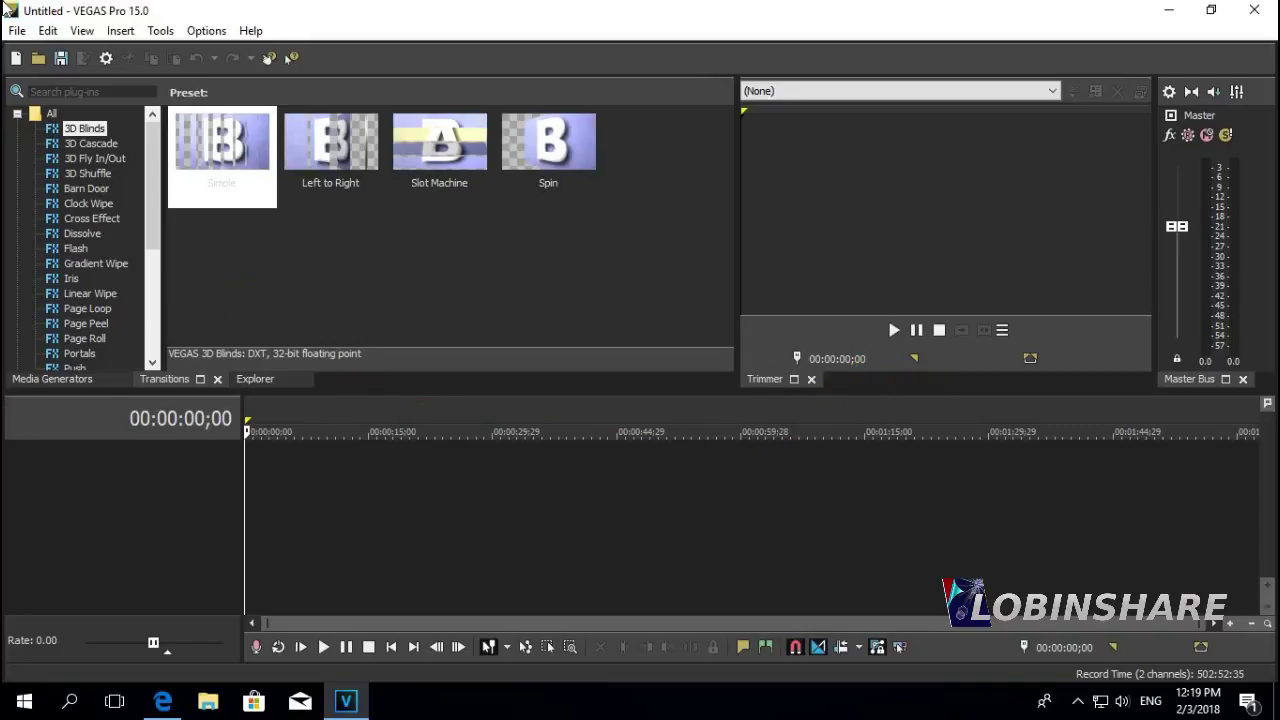
click(82, 31)
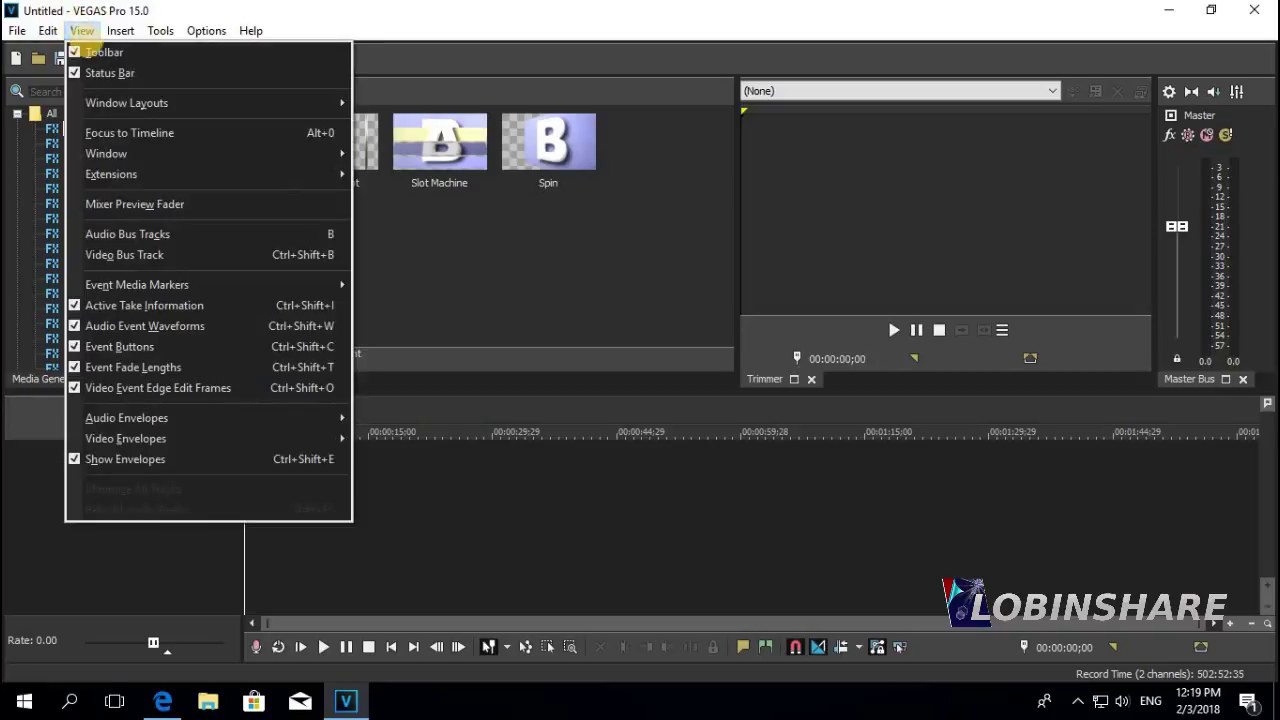
mouse_move(274, 106)
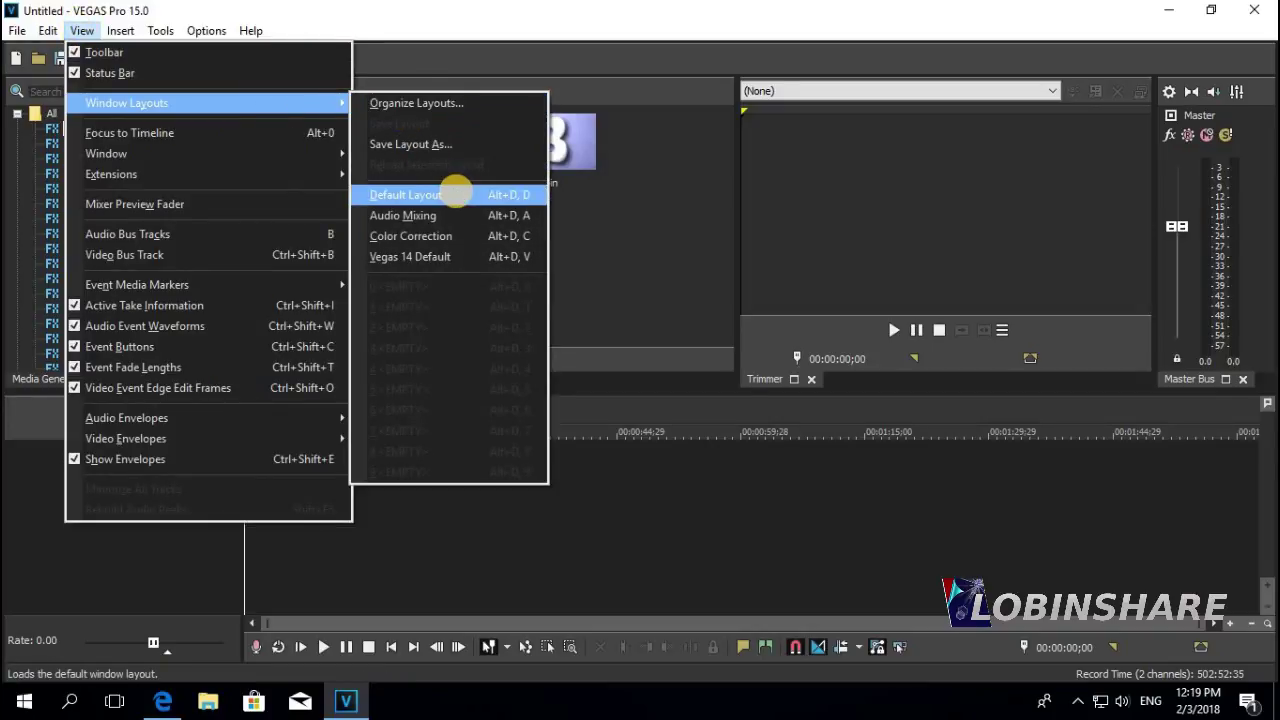
click(453, 194)
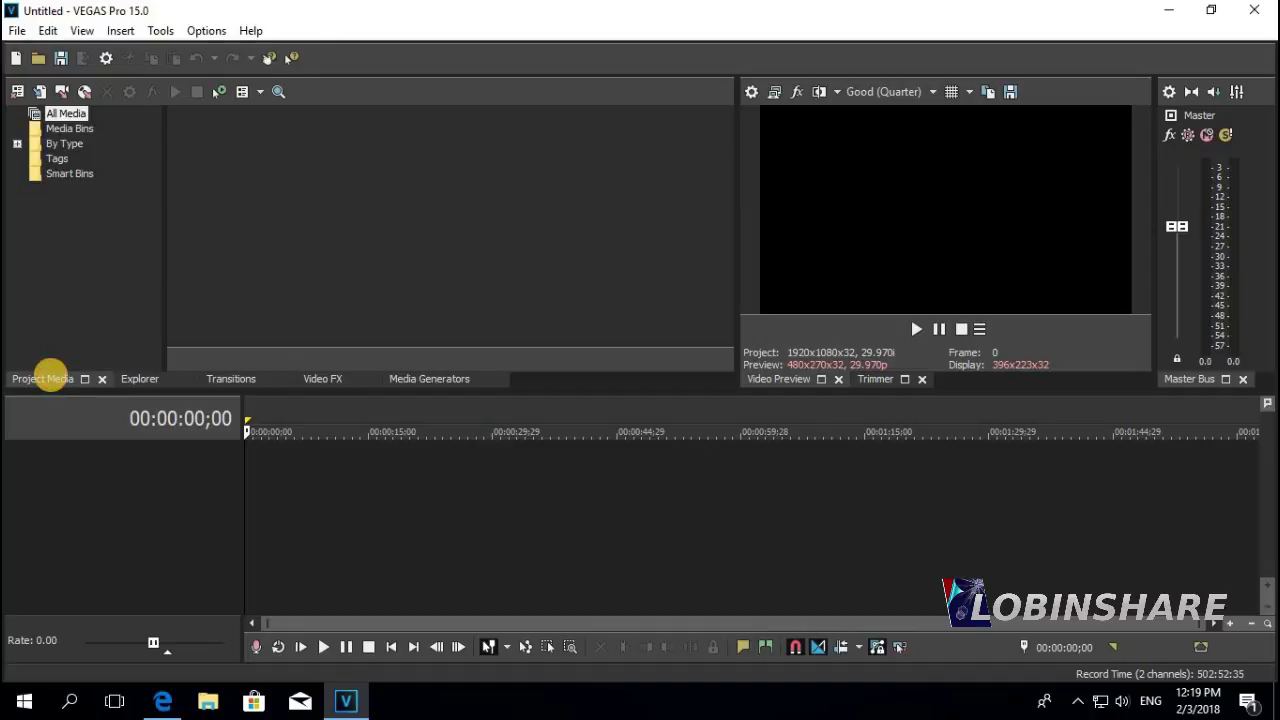
Import MOON-3.mp4 from This PC > Videos into Project Media
click(17, 31)
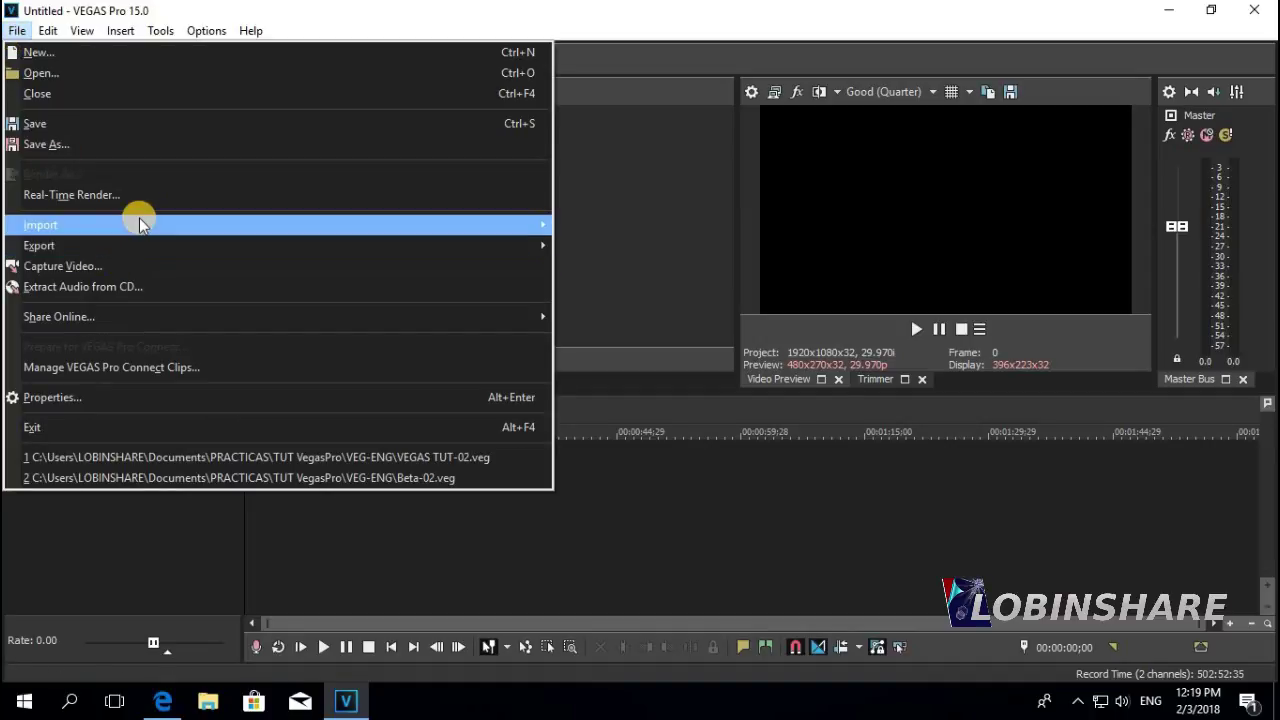
mouse_move(540, 224)
click(613, 229)
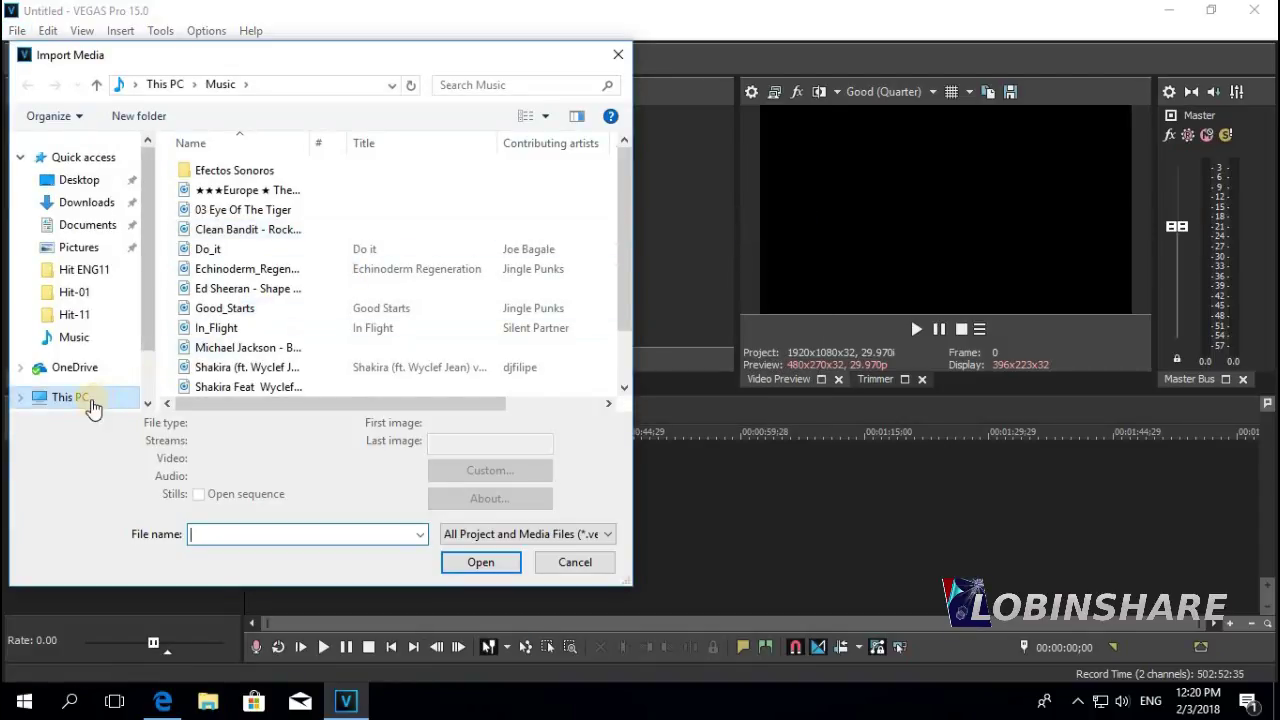
click(88, 405)
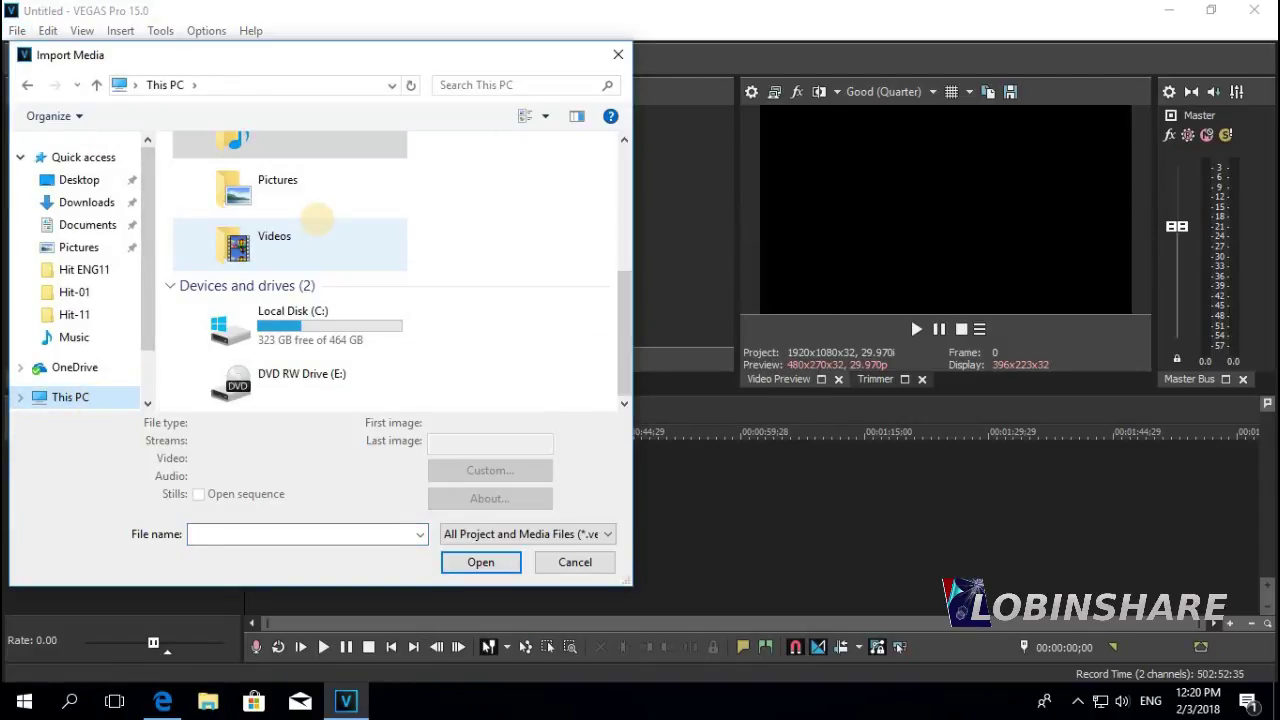
double_click(313, 232)
scroll(312, 232, down, 1)
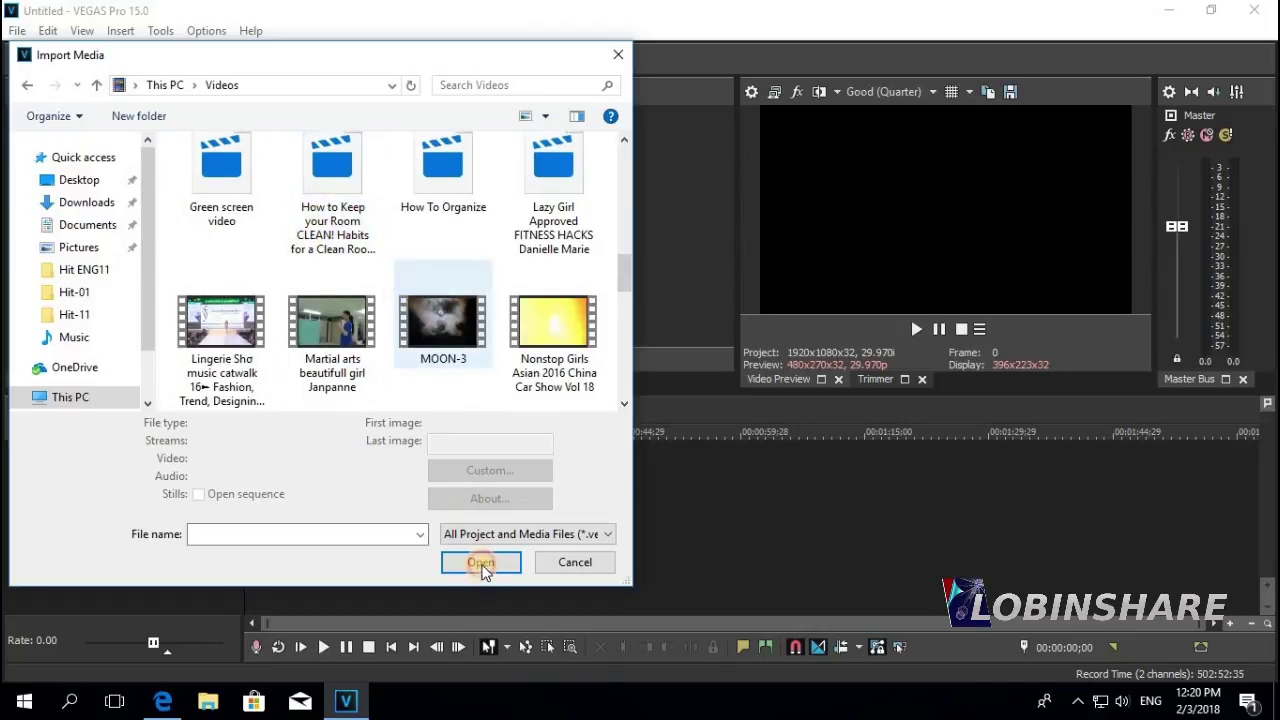
click(481, 563)
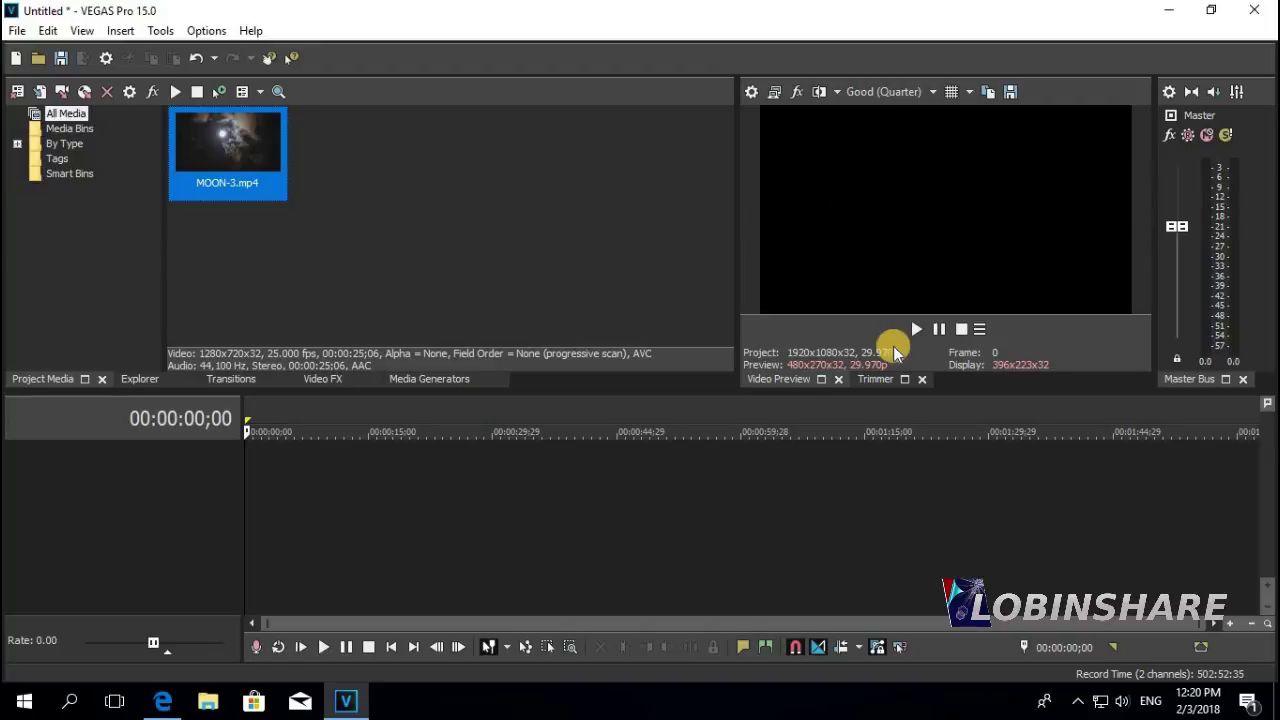
Load MOON-3.mp4 into the Trimmer and make 00:00:00;00–00:00:20;00 the loop region selection
click(876, 379)
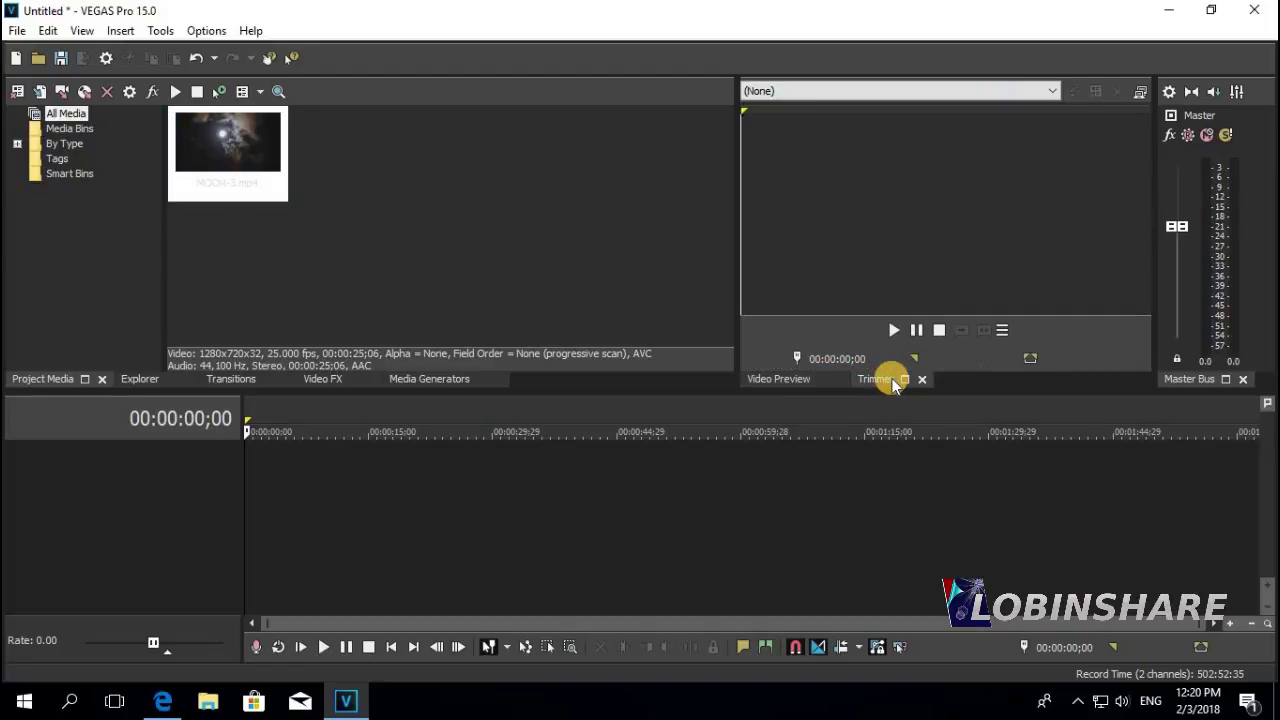
drag(182, 150, 960, 222)
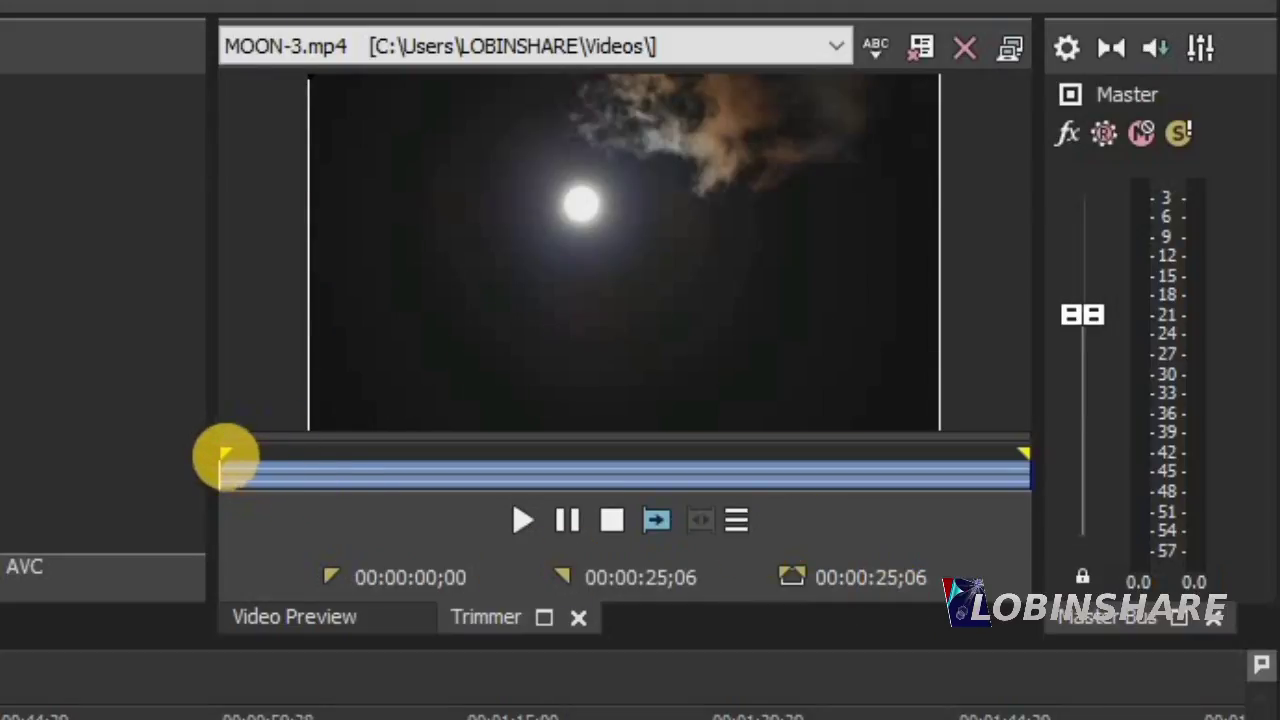
drag(1020, 451, 860, 478)
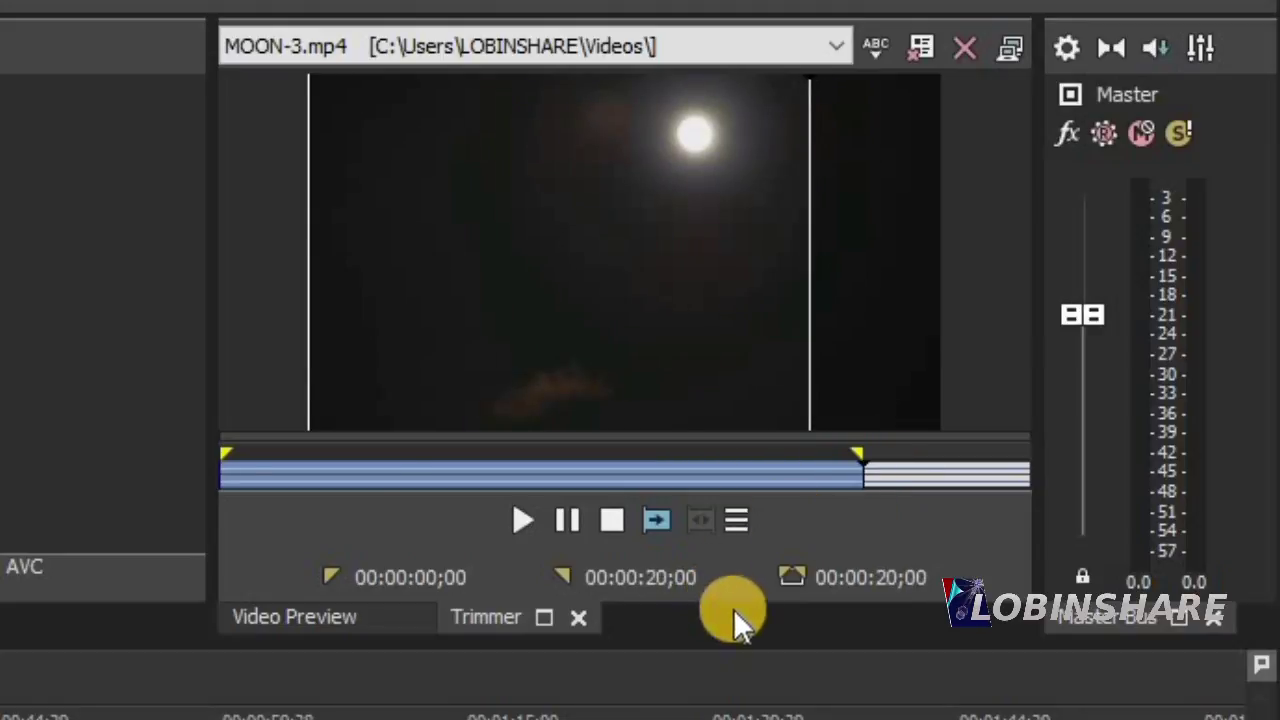
right_click(382, 472)
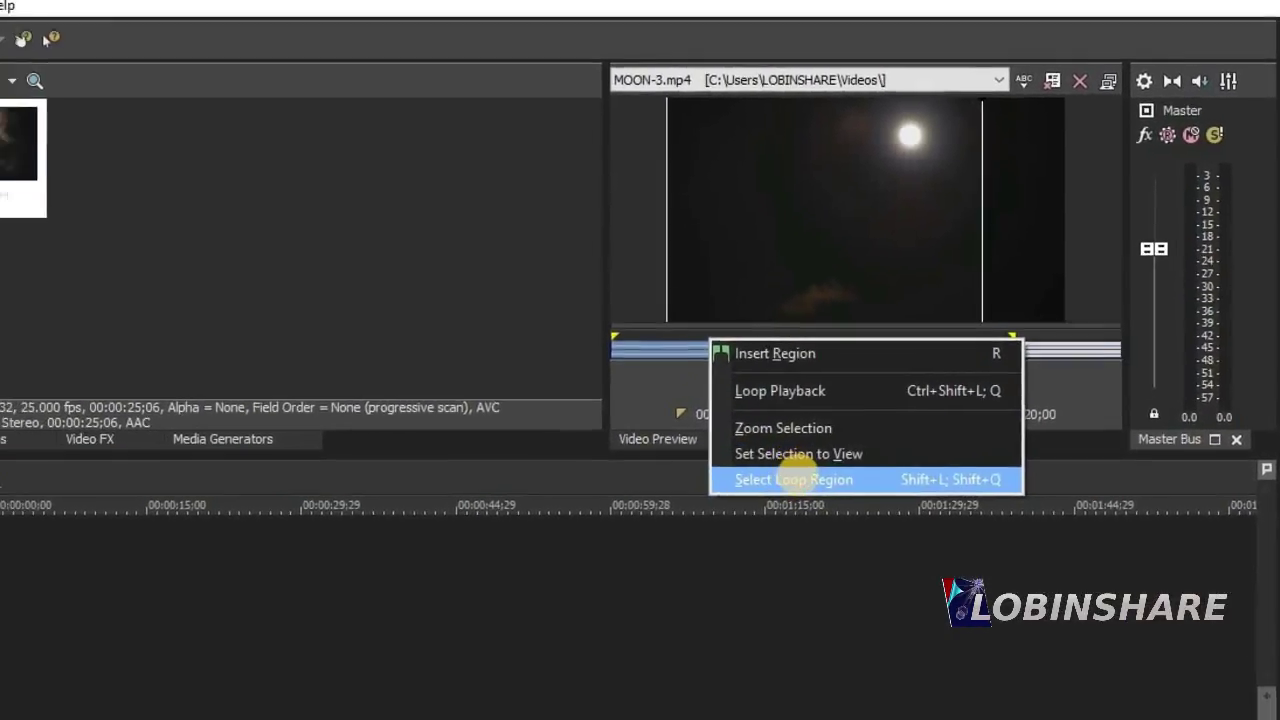
click(518, 684)
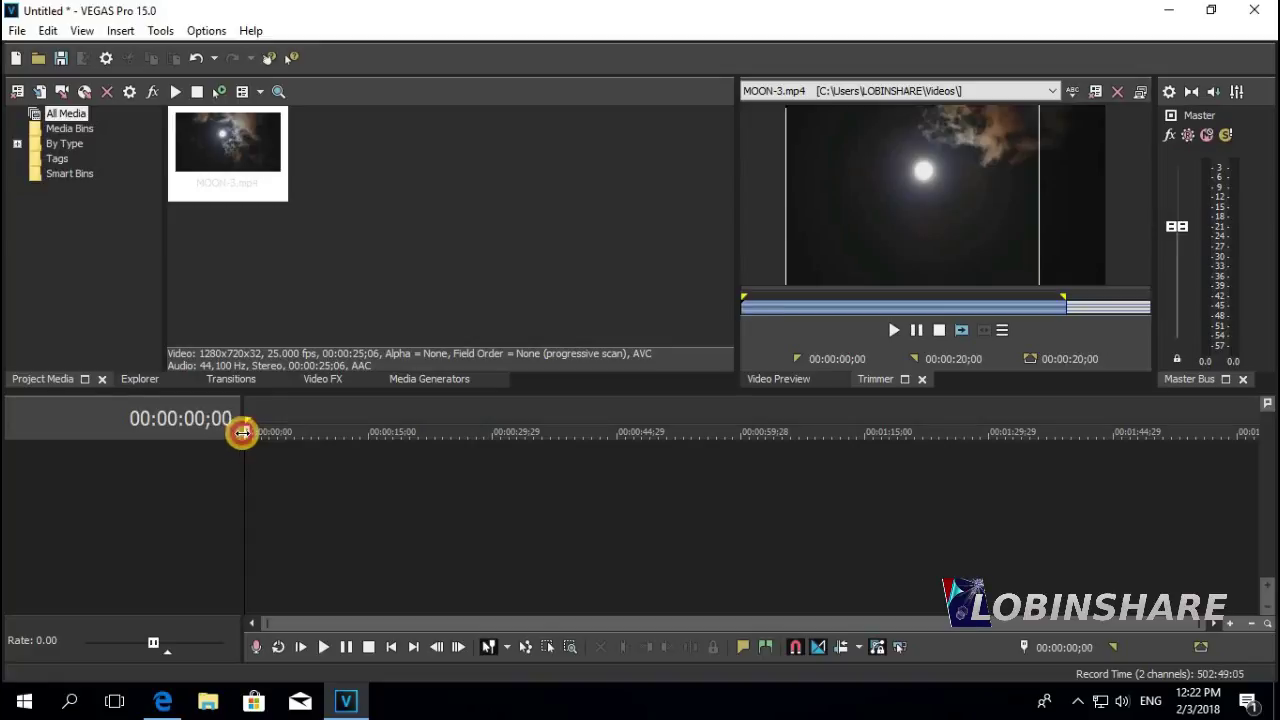
Add the 20-second MOON-3 clip at the timeline start, then play it from the start to 00:00:13;00
click(958, 332)
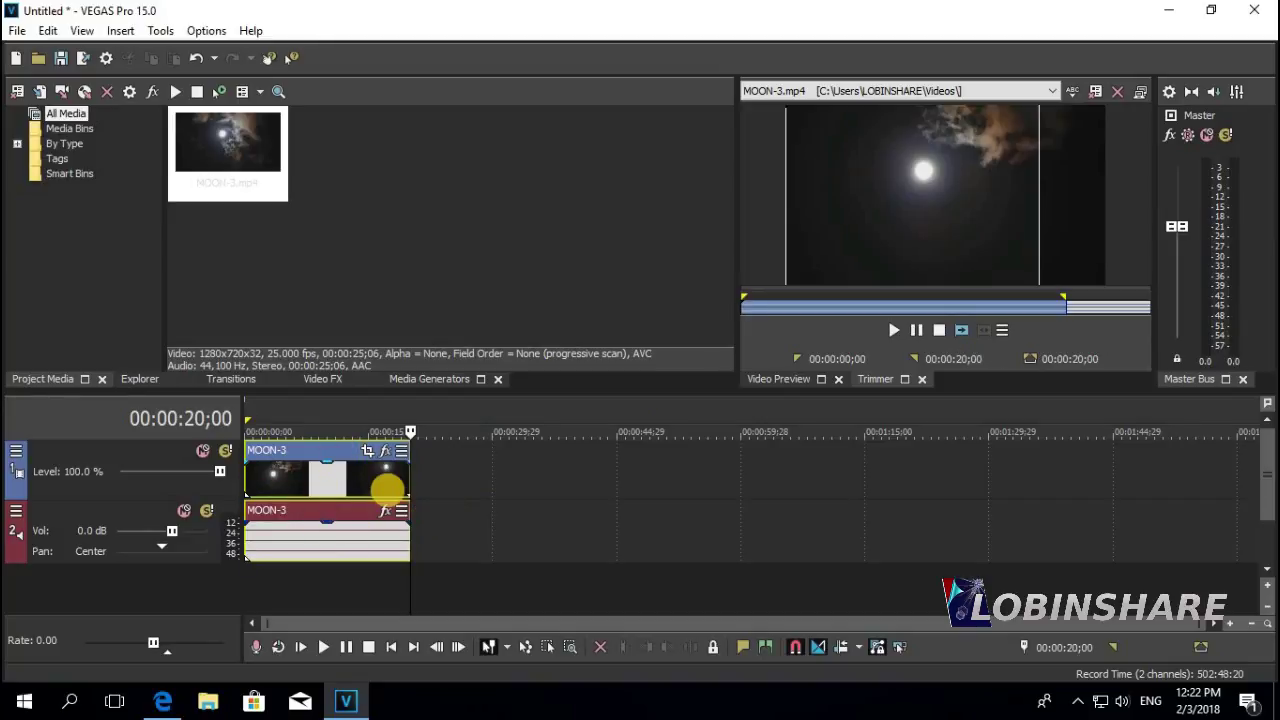
click(1229, 626)
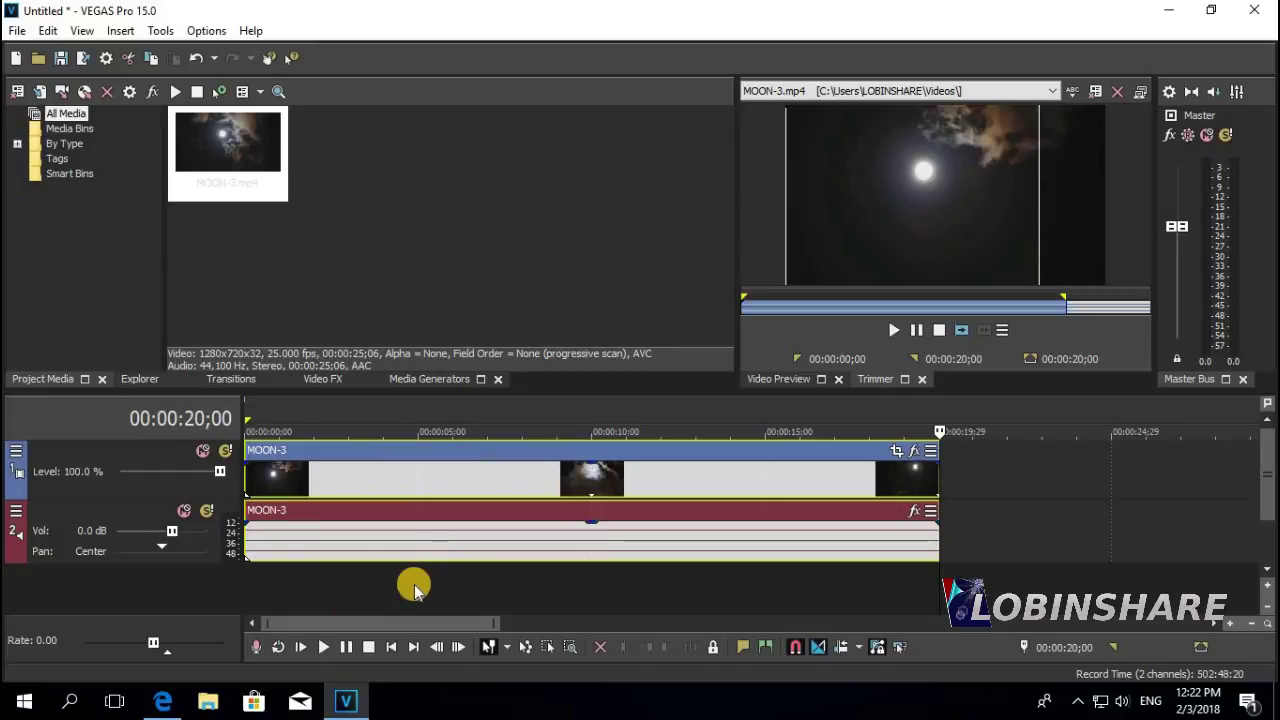
click(765, 381)
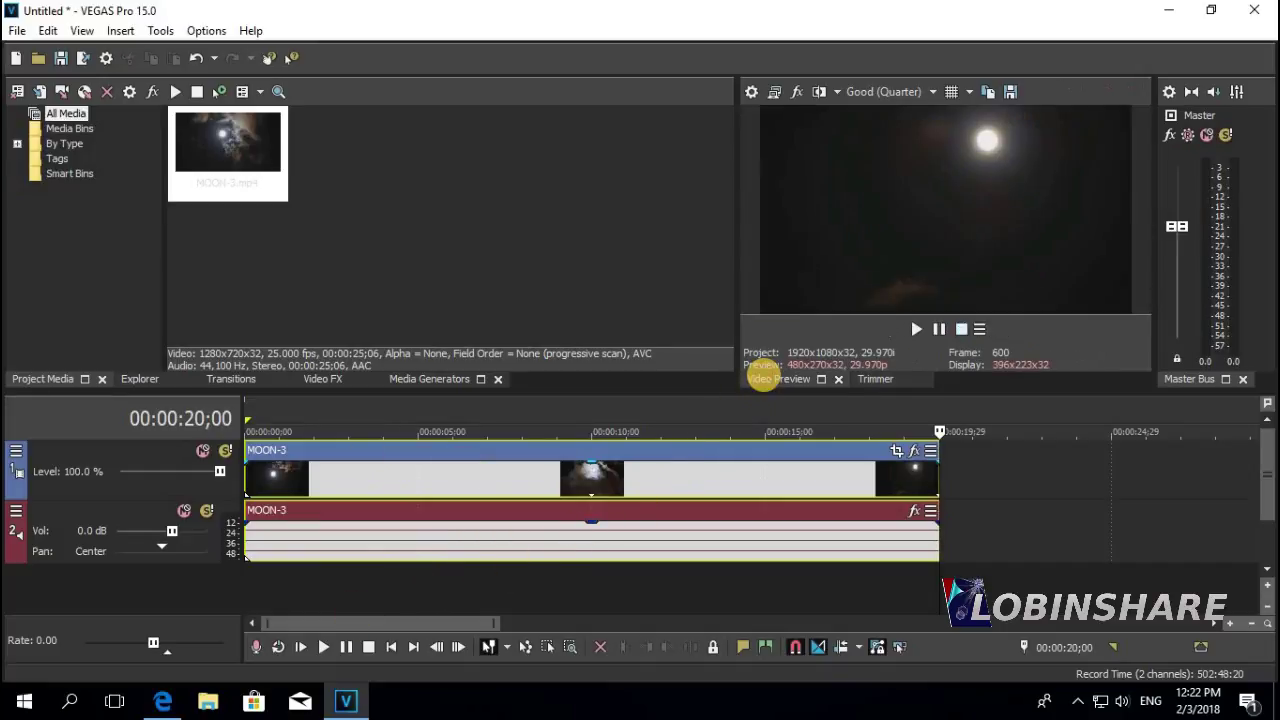
click(253, 414)
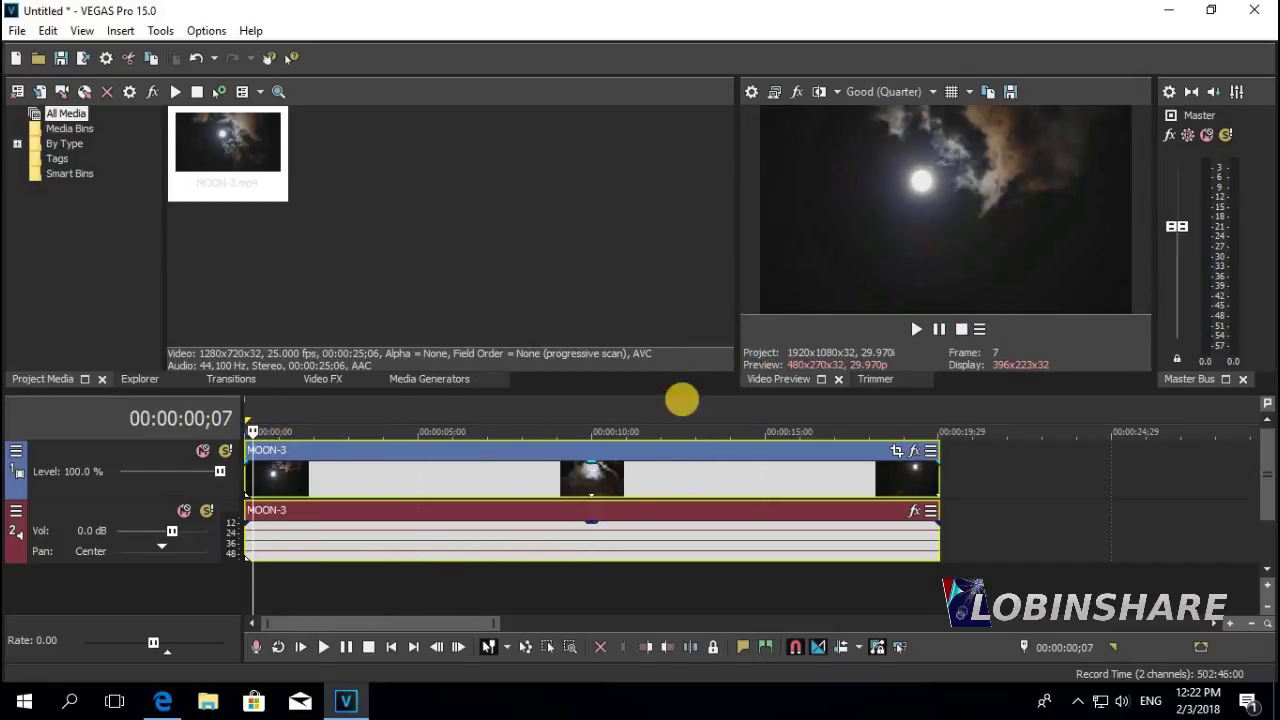
click(918, 330)
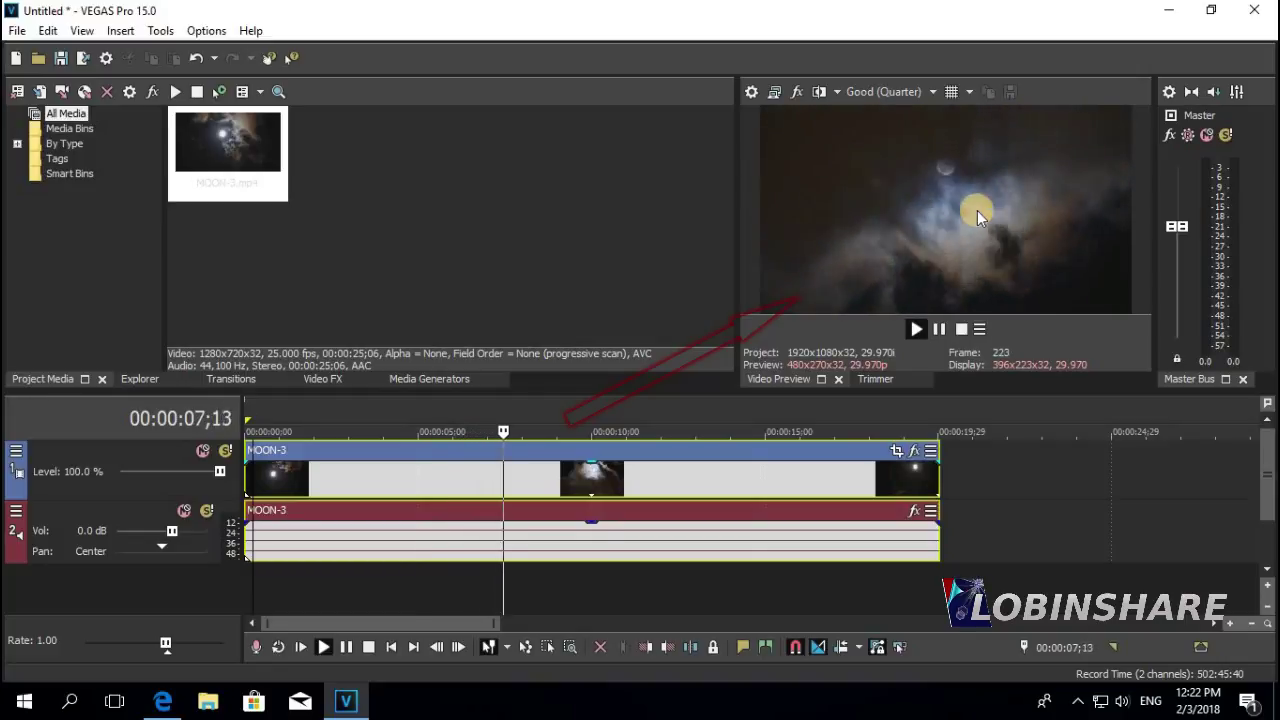
click(939, 329)
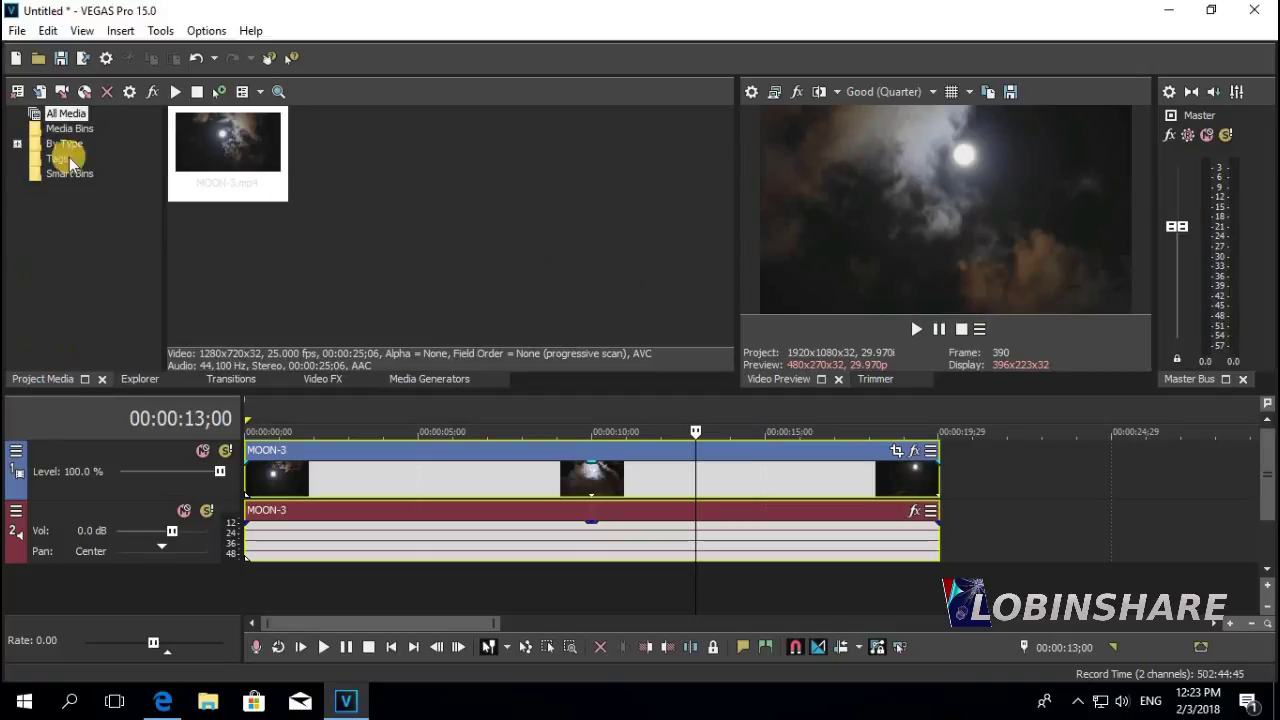
Import the dancing girl green-screen clip into Project Media
click(16, 31)
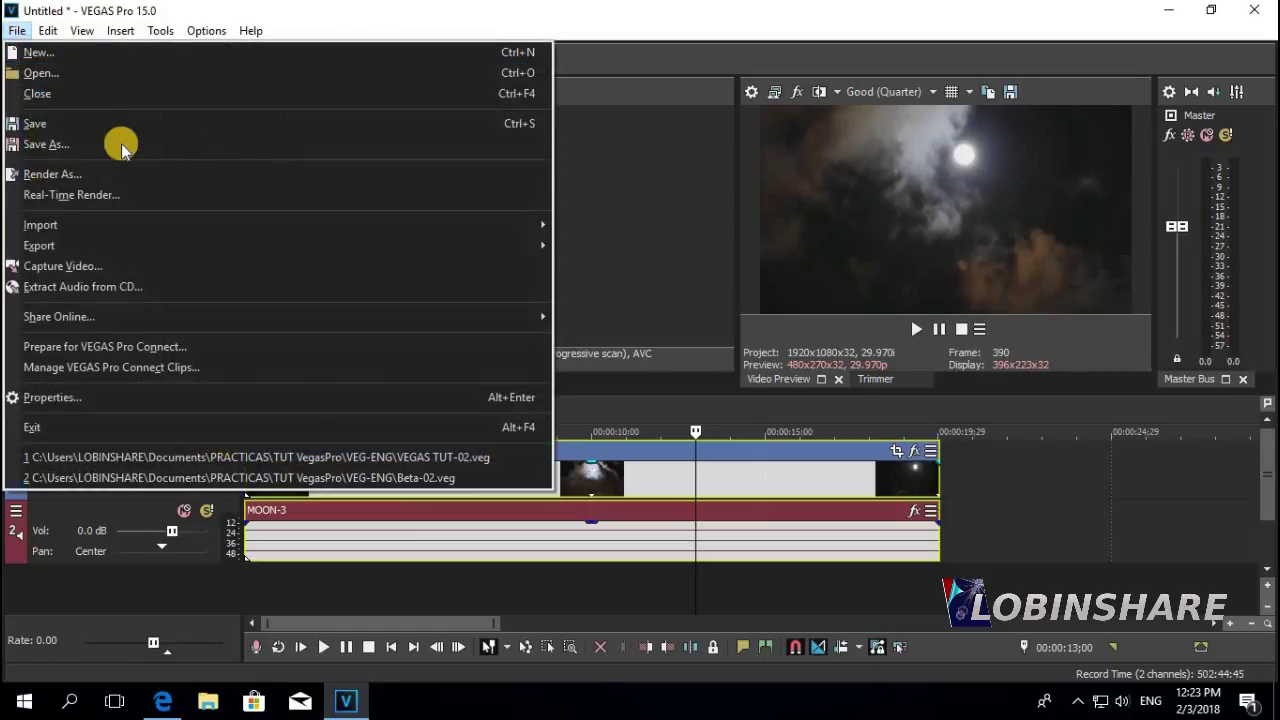
mouse_move(500, 223)
click(606, 223)
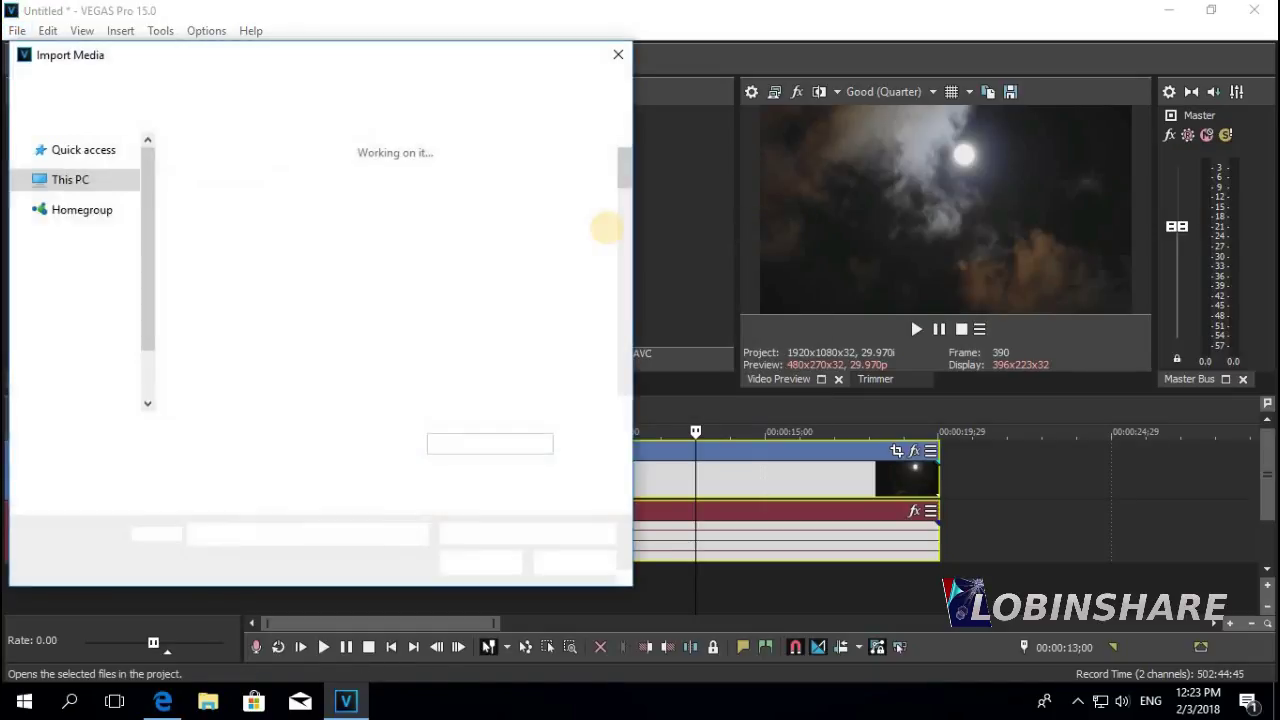
click(221, 320)
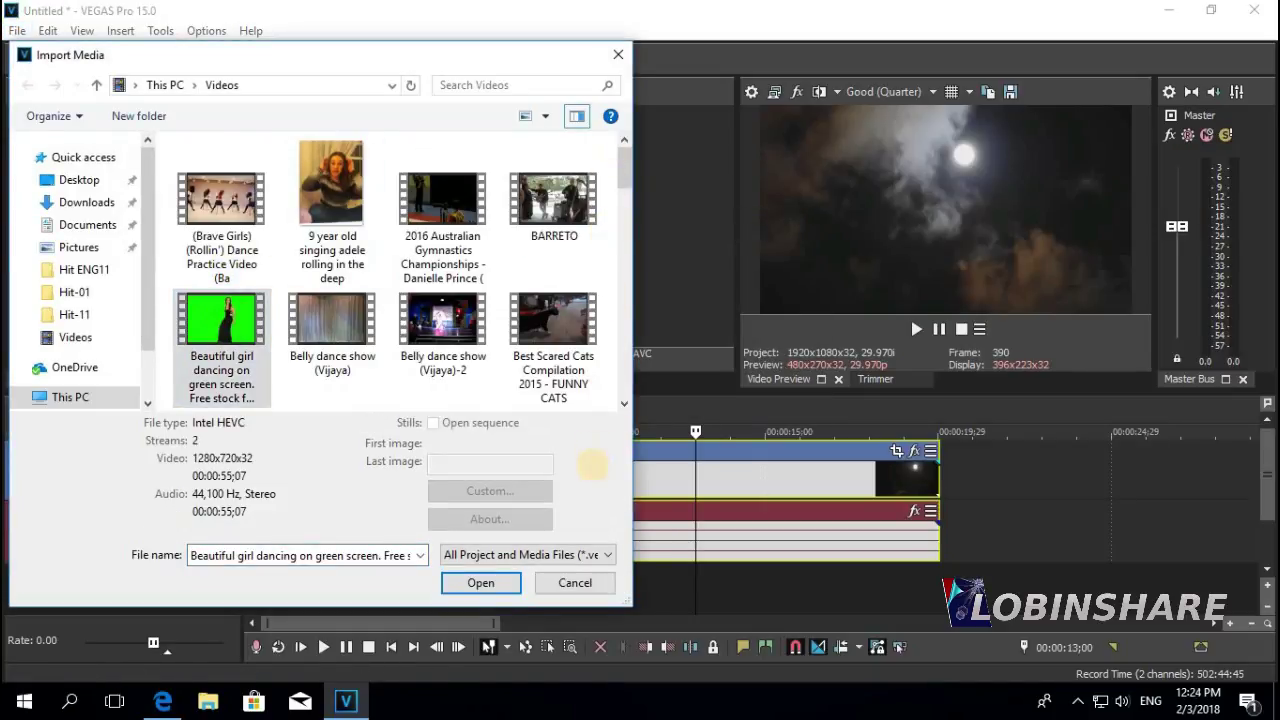
click(500, 580)
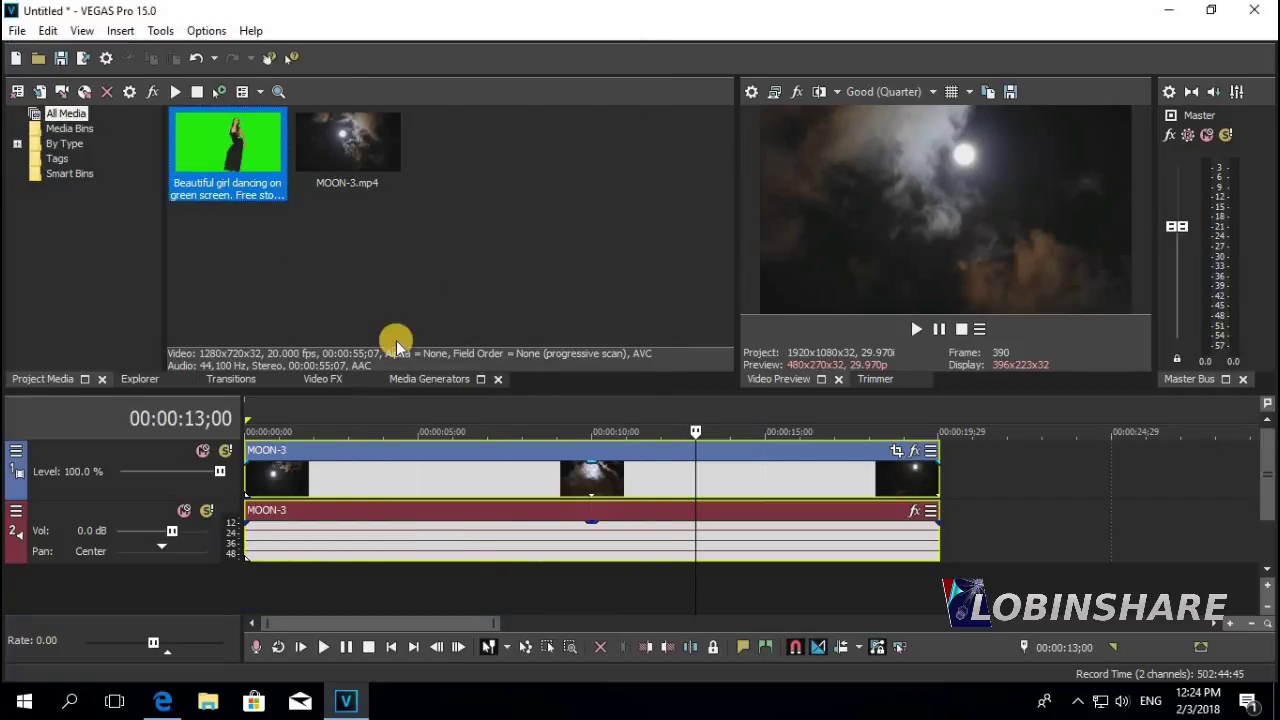
Import green screen girl, Green-Screen-Actress-Sample and uderworld images from the Pictures folder
click(17, 30)
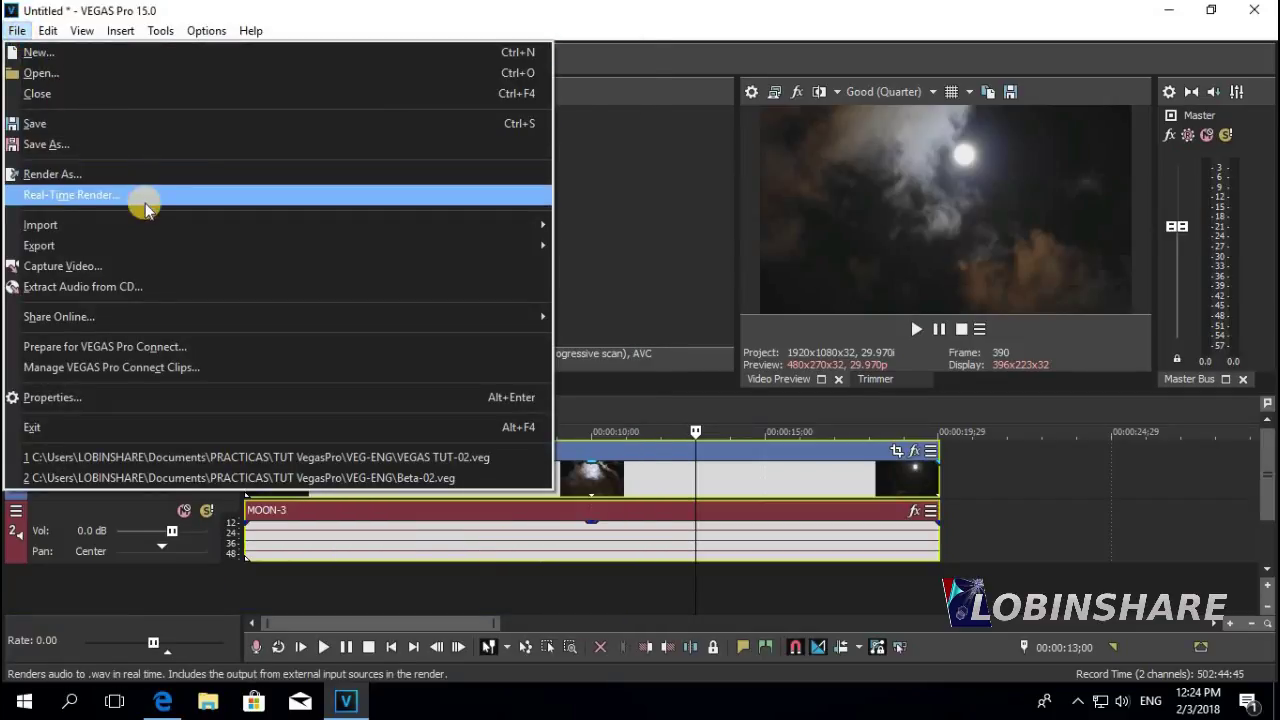
mouse_move(165, 228)
click(674, 220)
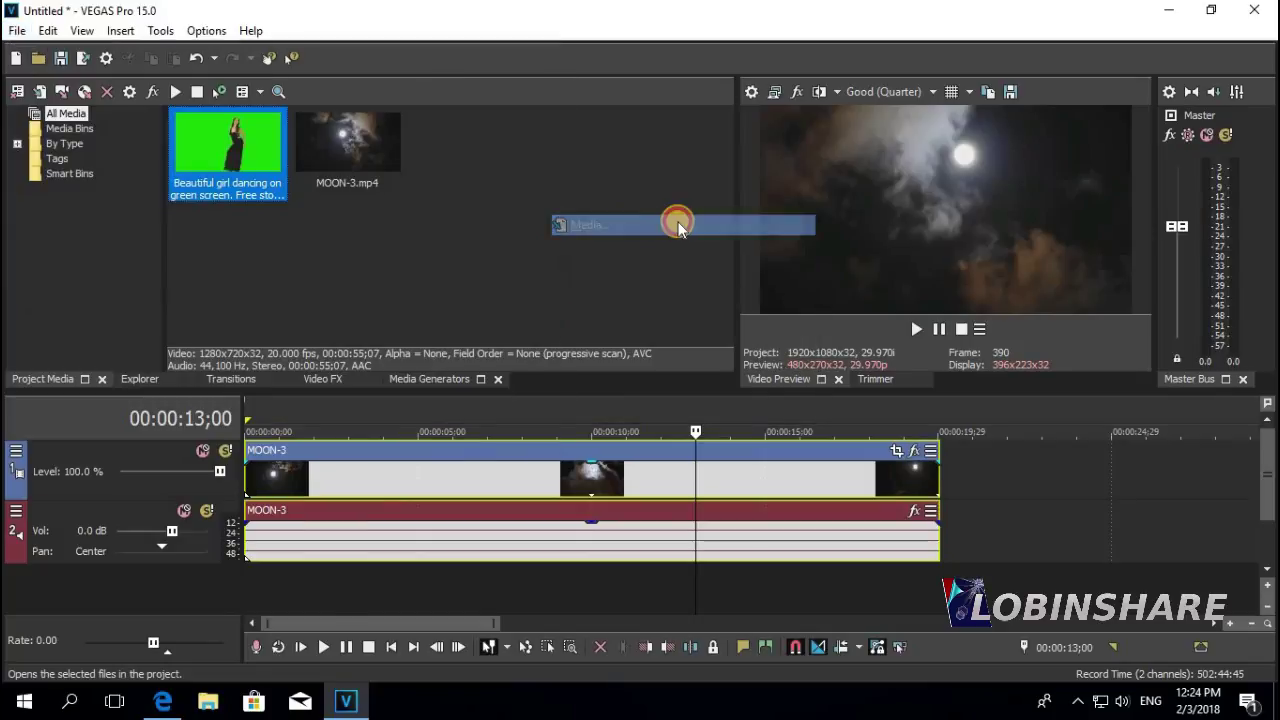
click(84, 400)
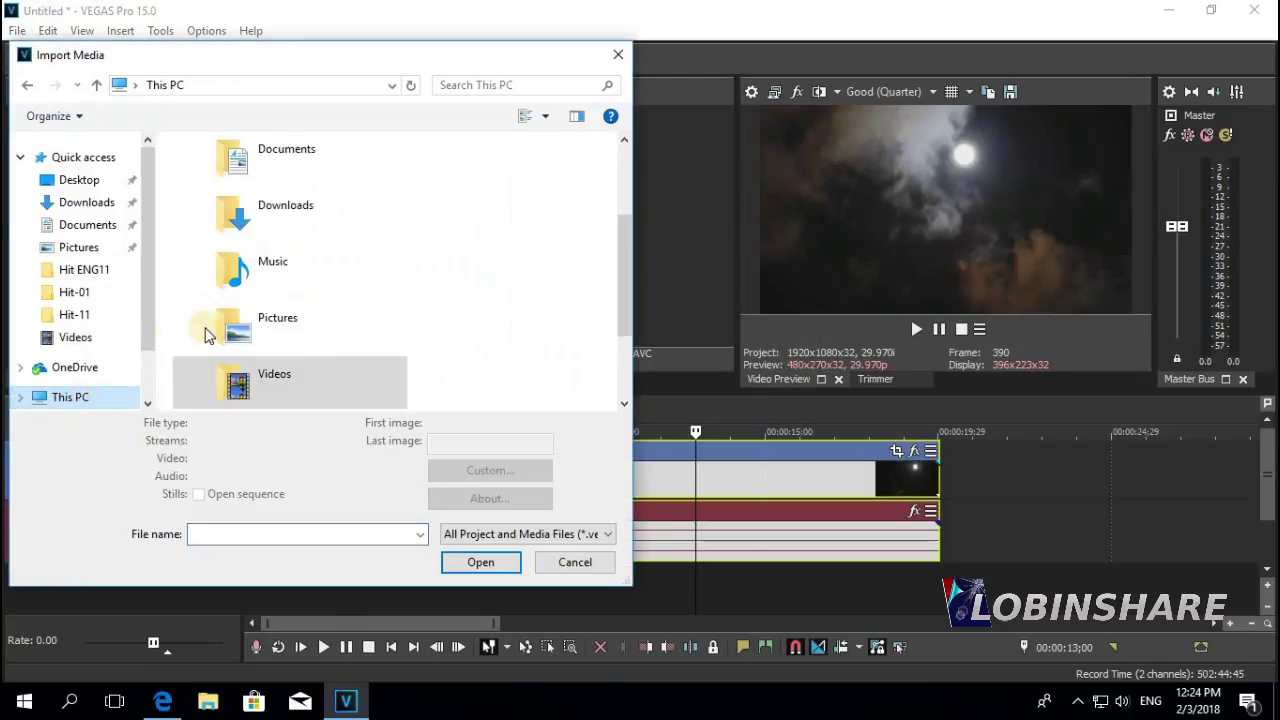
double_click(254, 337)
drag(622, 157, 632, 230)
click(563, 240)
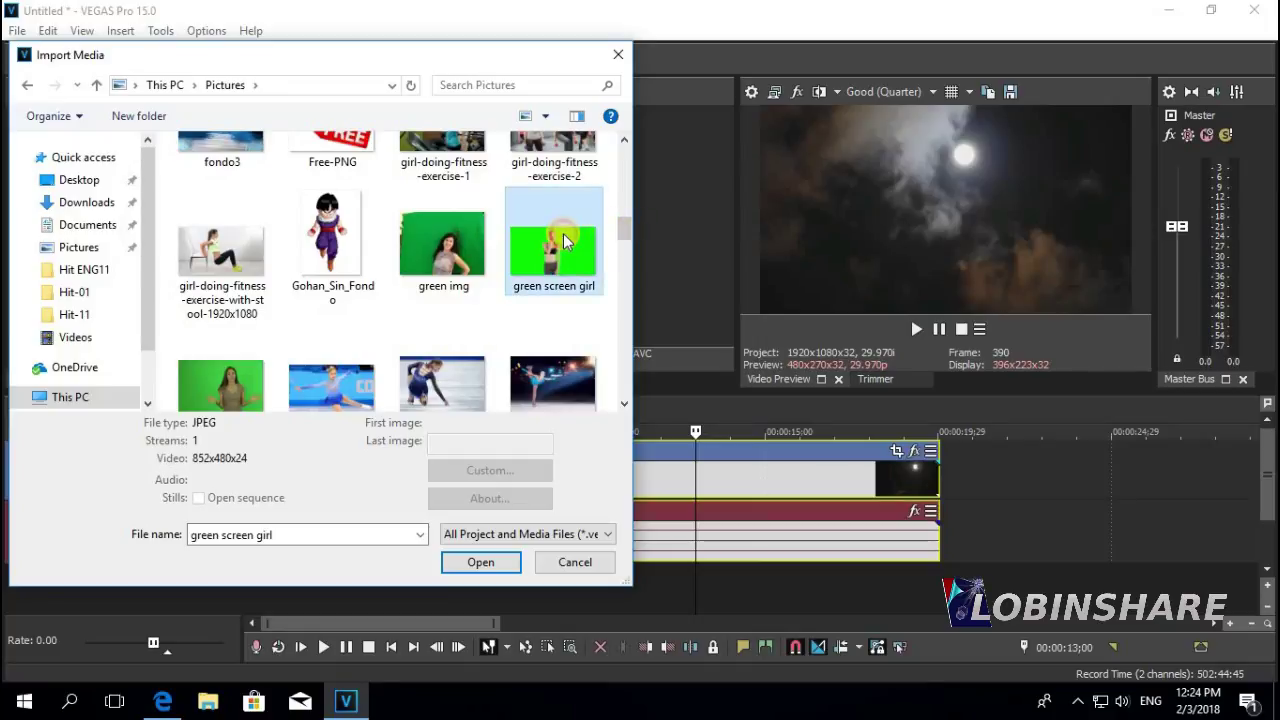
ctrl+click(238, 380)
drag(623, 228, 643, 347)
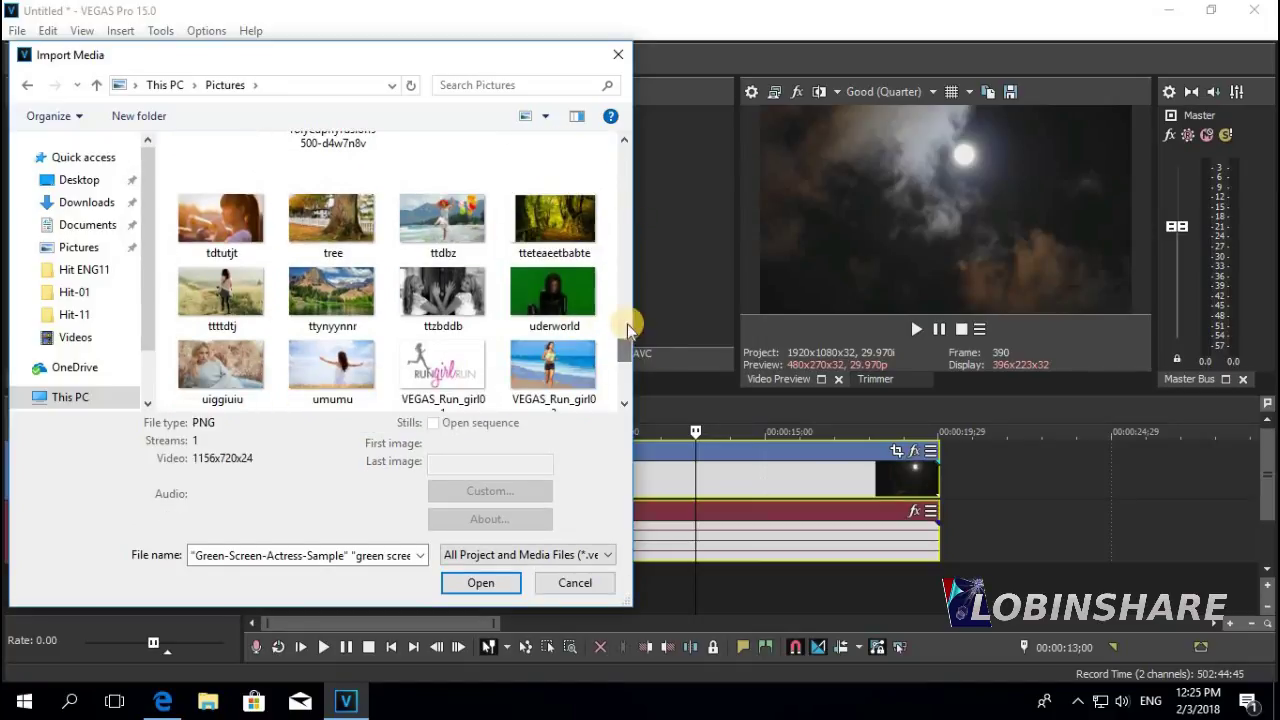
ctrl+click(574, 298)
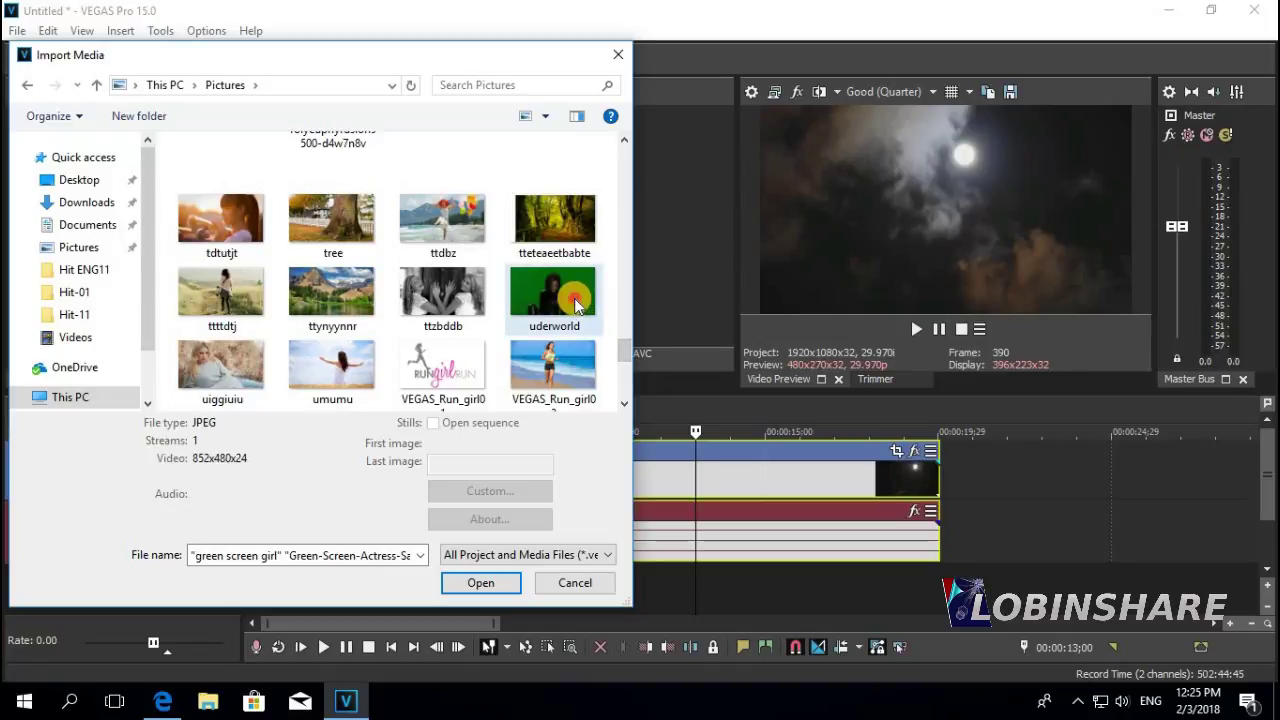
click(480, 583)
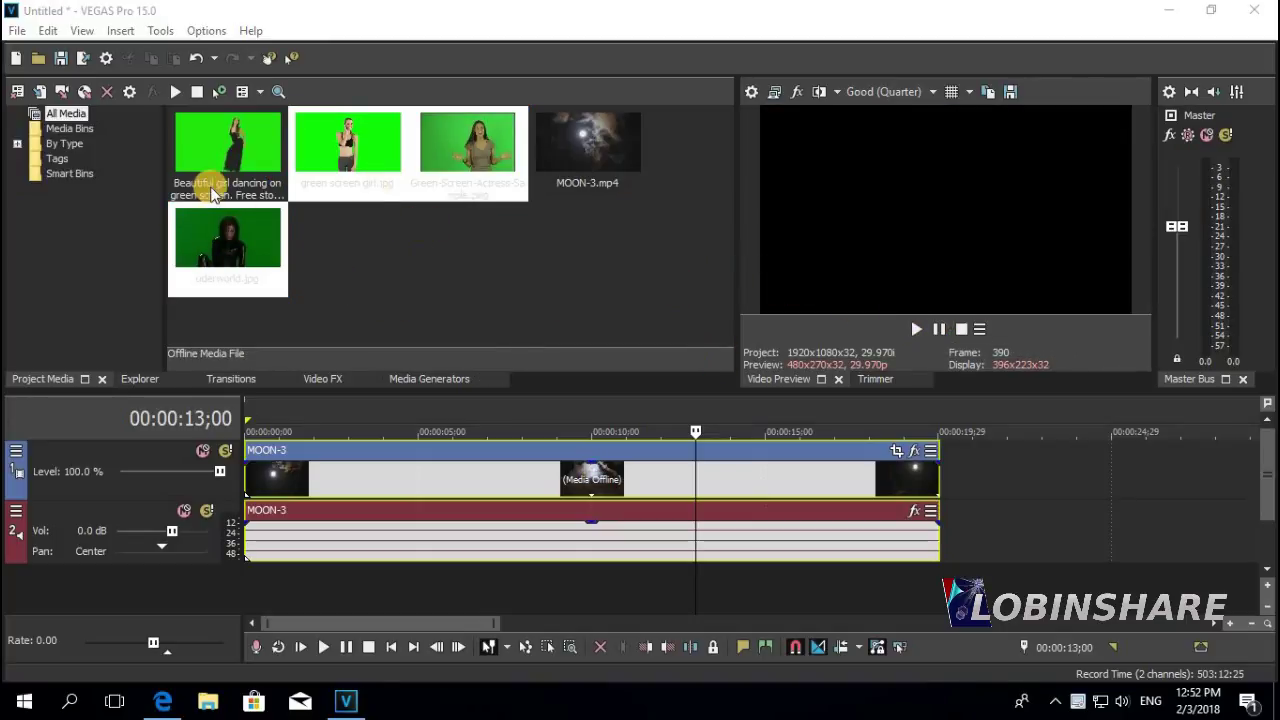
With the playhead at 00:00:05;18, insert an empty video track at the timeline top
click(440, 425)
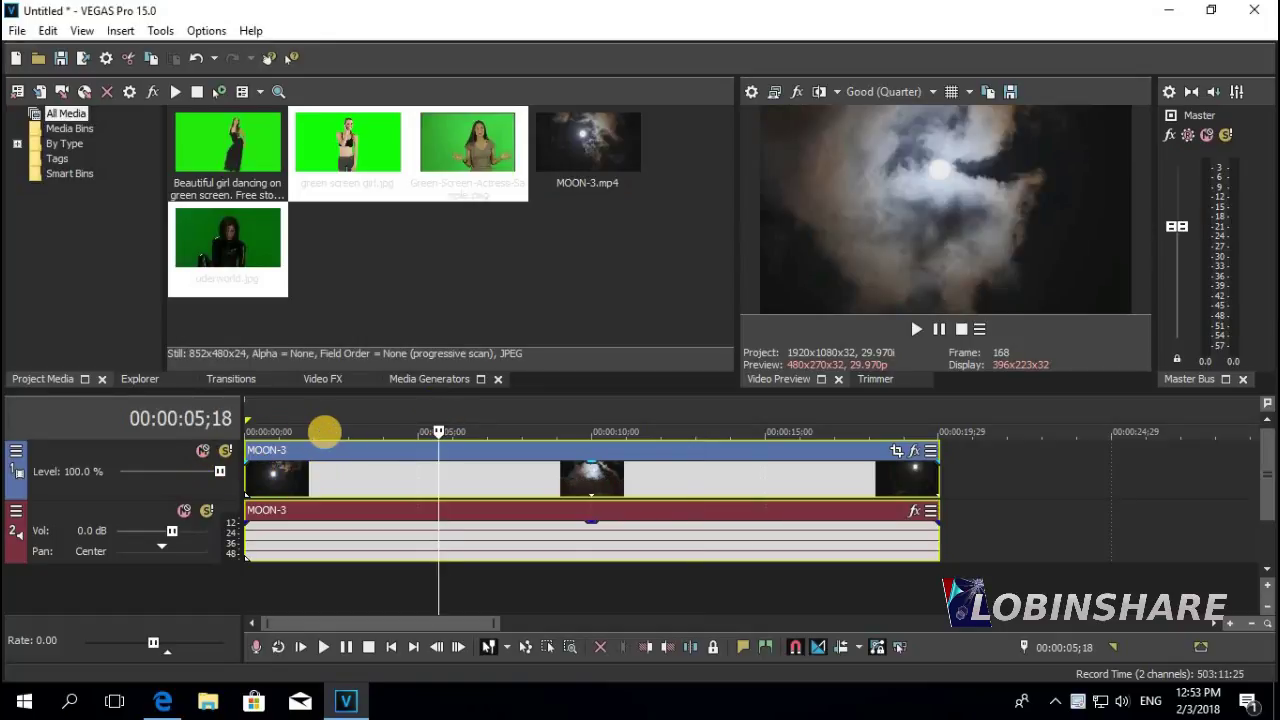
right_click(957, 457)
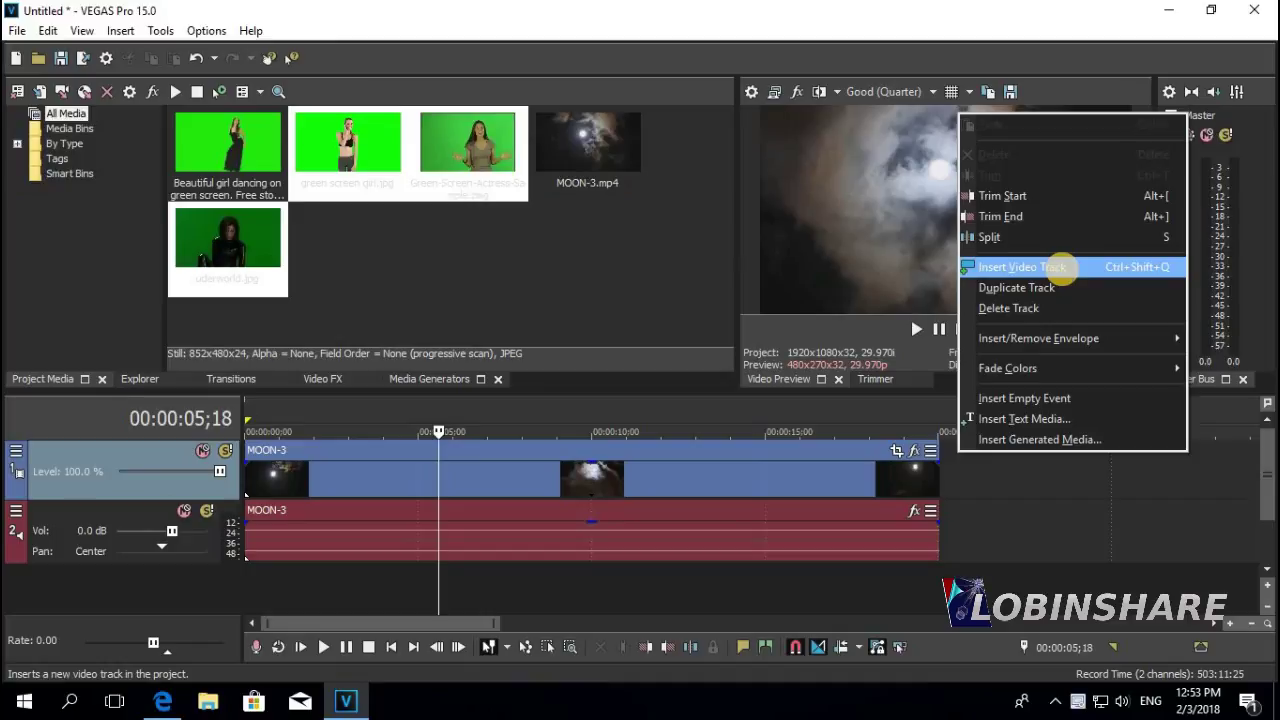
click(1061, 268)
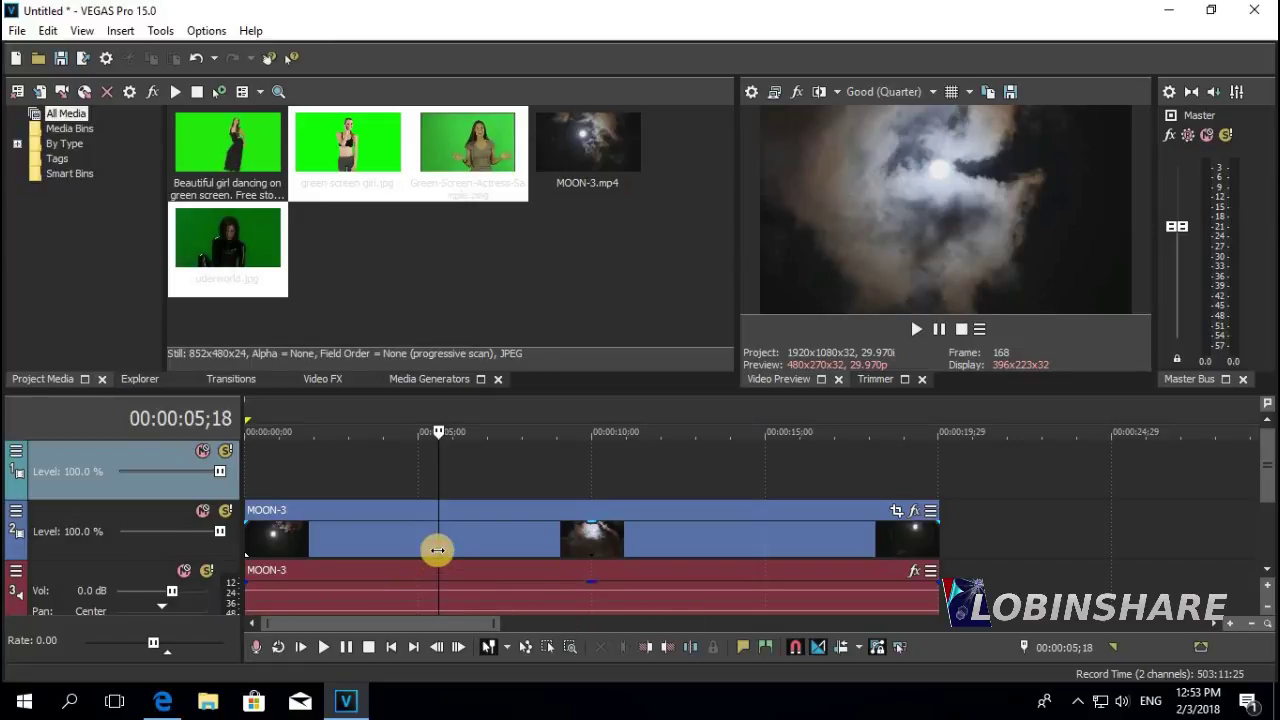
Place the dancing-girl clip on the new top track and preview it up to 00:00:11;08
click(239, 142)
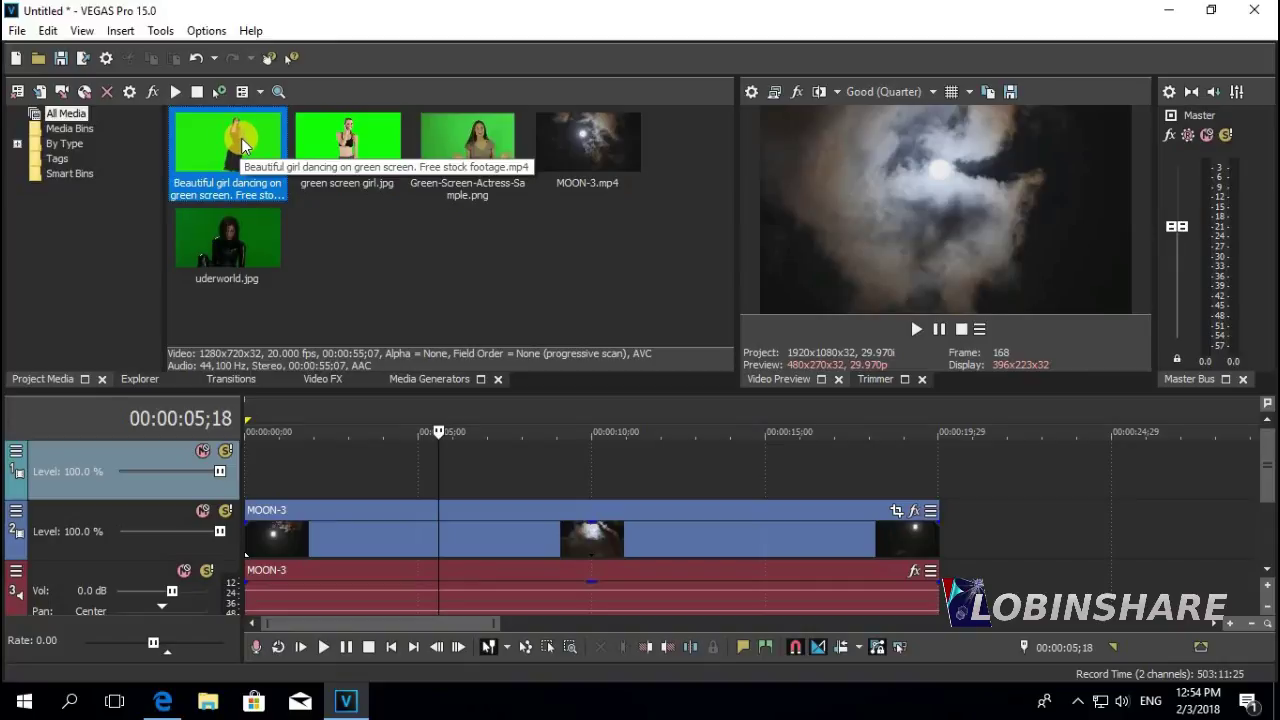
drag(241, 138, 314, 457)
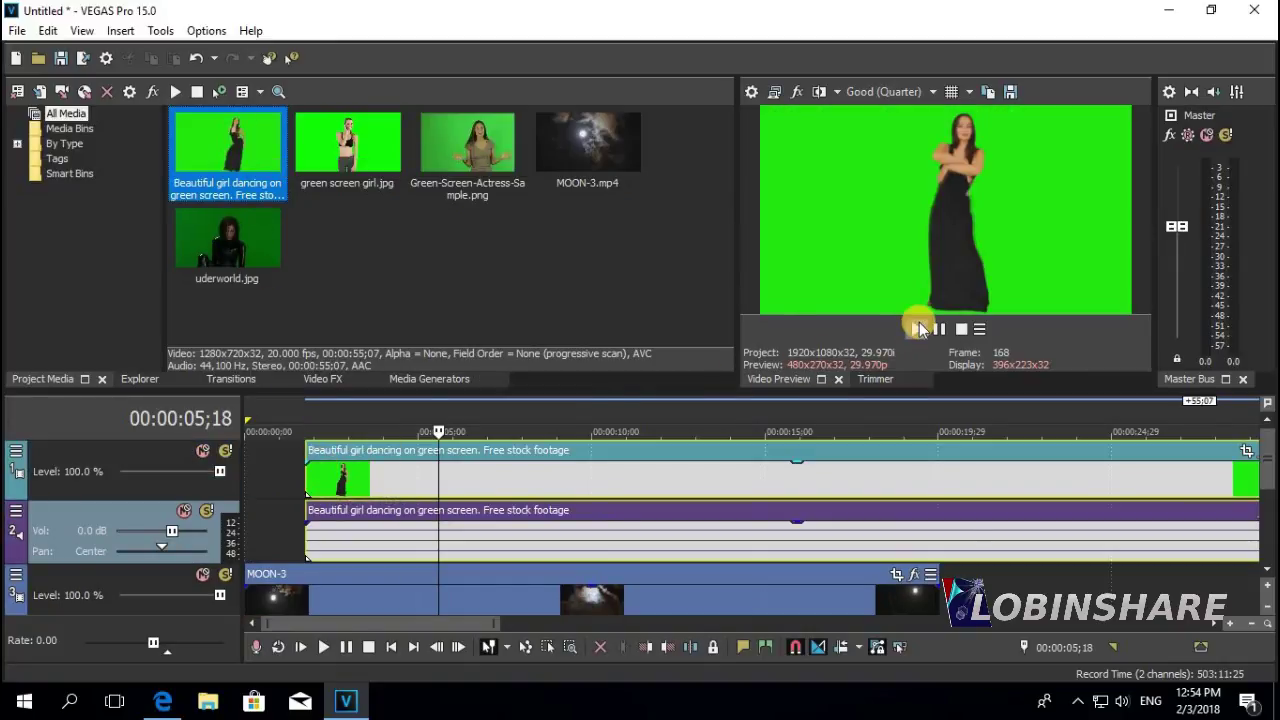
click(919, 329)
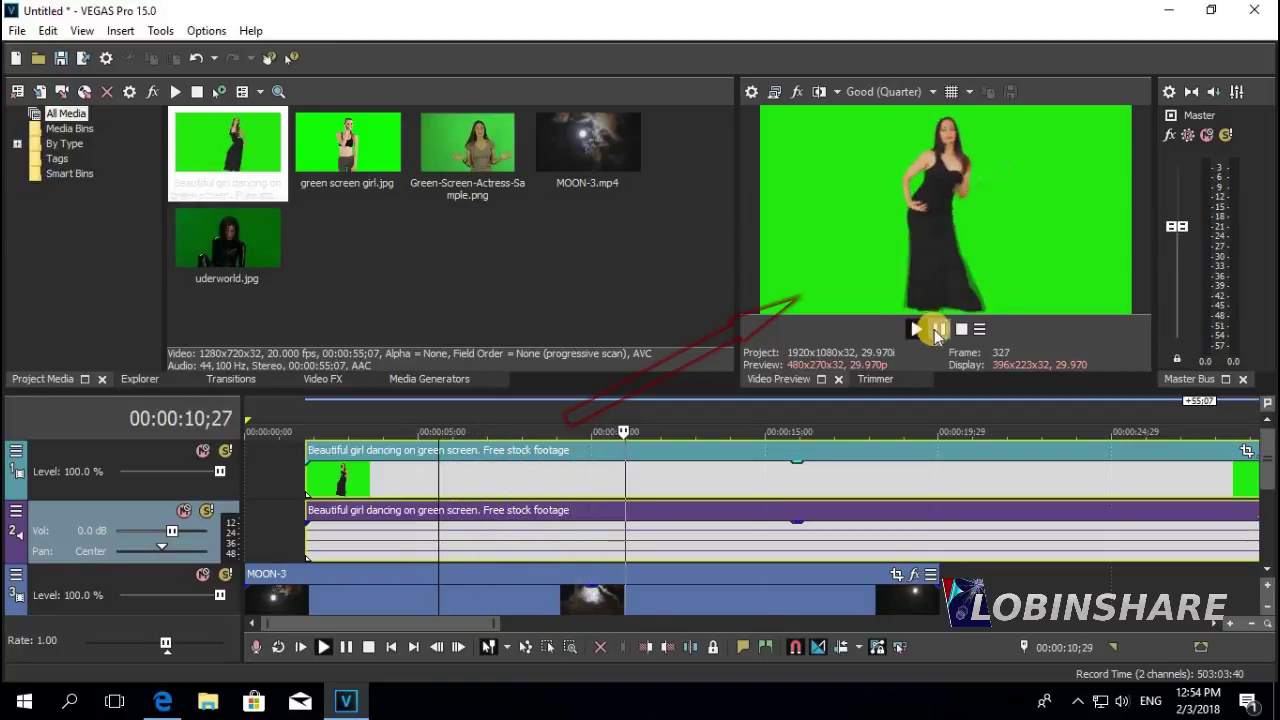
click(939, 329)
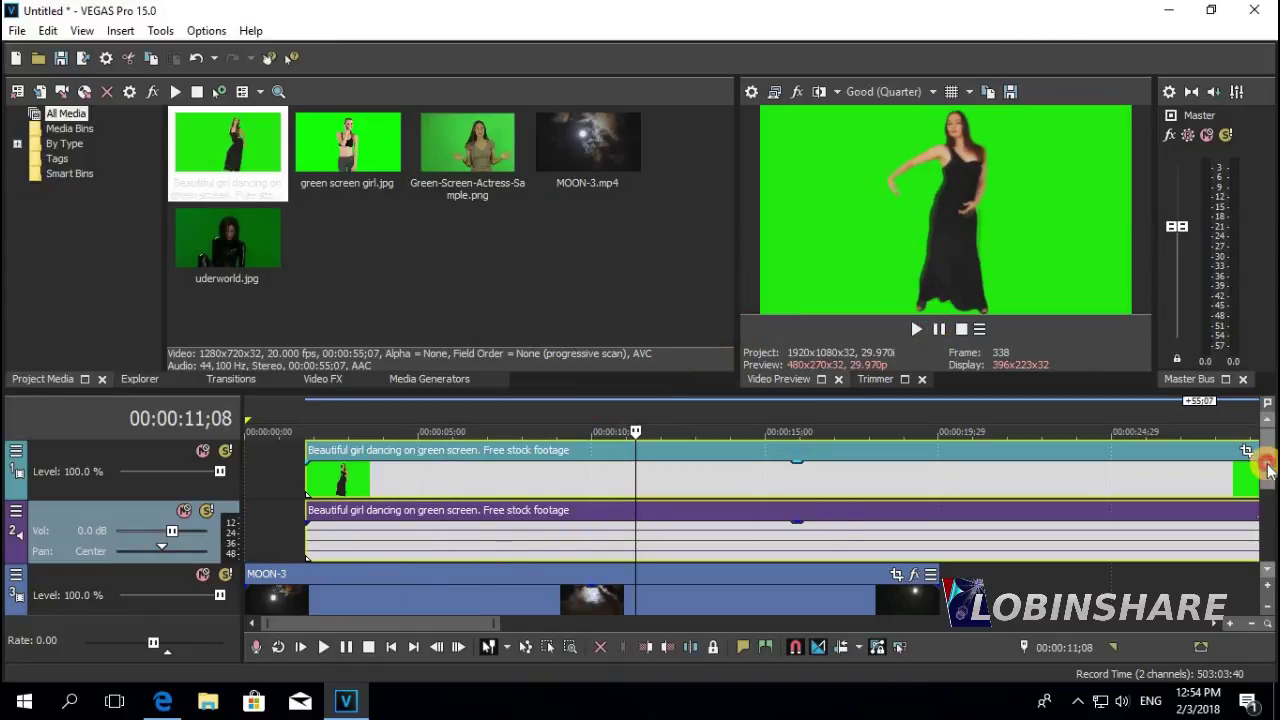
drag(1268, 470, 1269, 430)
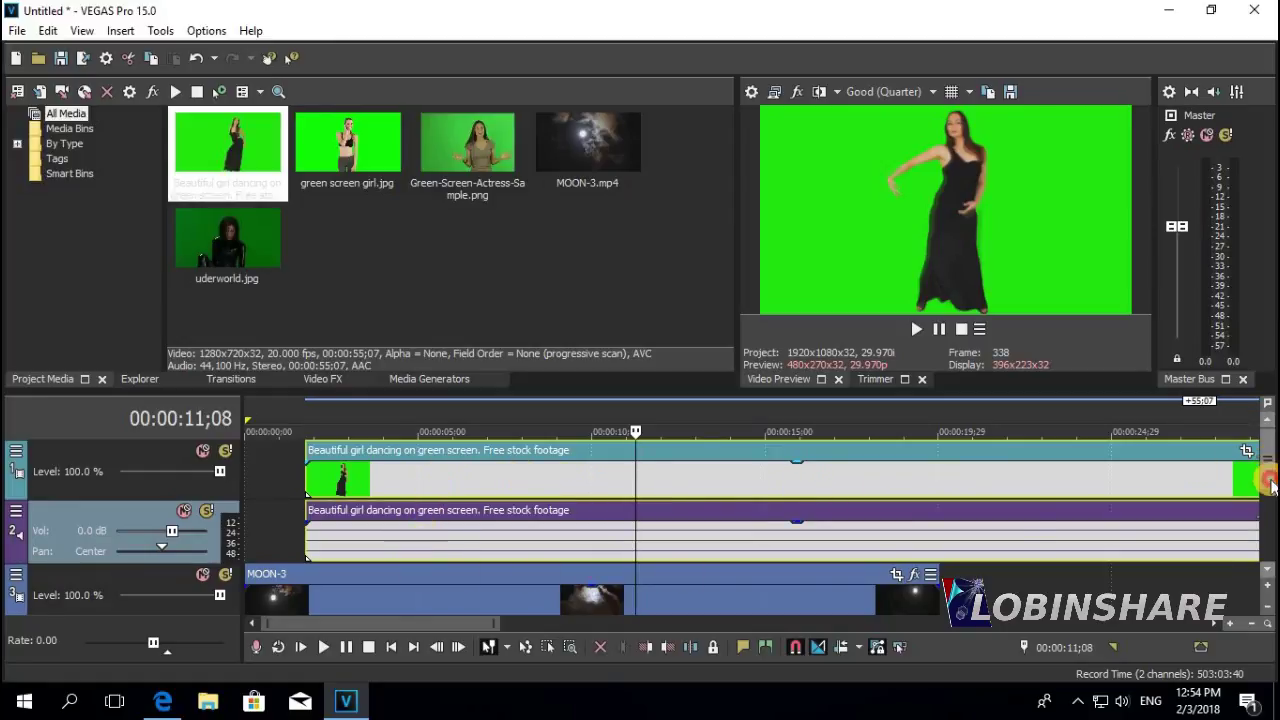
mouse_move(1270, 465)
mouse_down()
mouse_move(1267, 495)
mouse_move(1268, 440)
mouse_up()
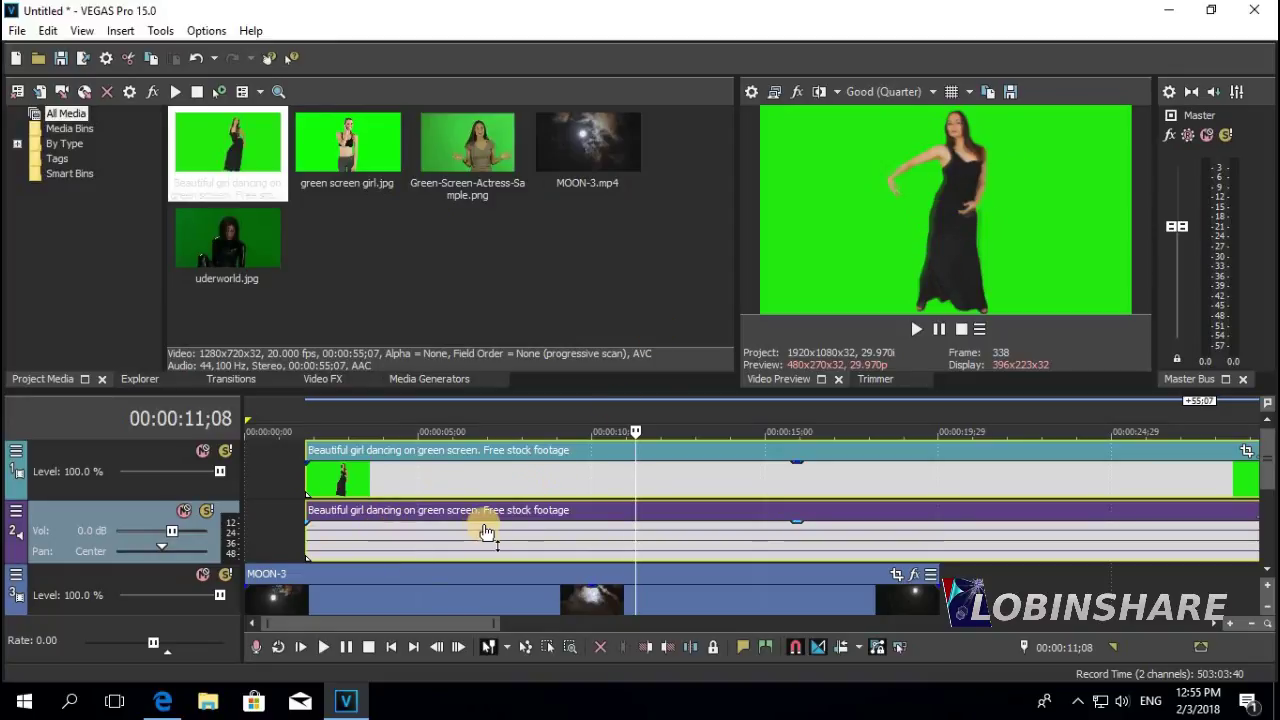
Undo an accidental deletion of the green-screen clip, then ungroup its audio event from the video
click(456, 513)
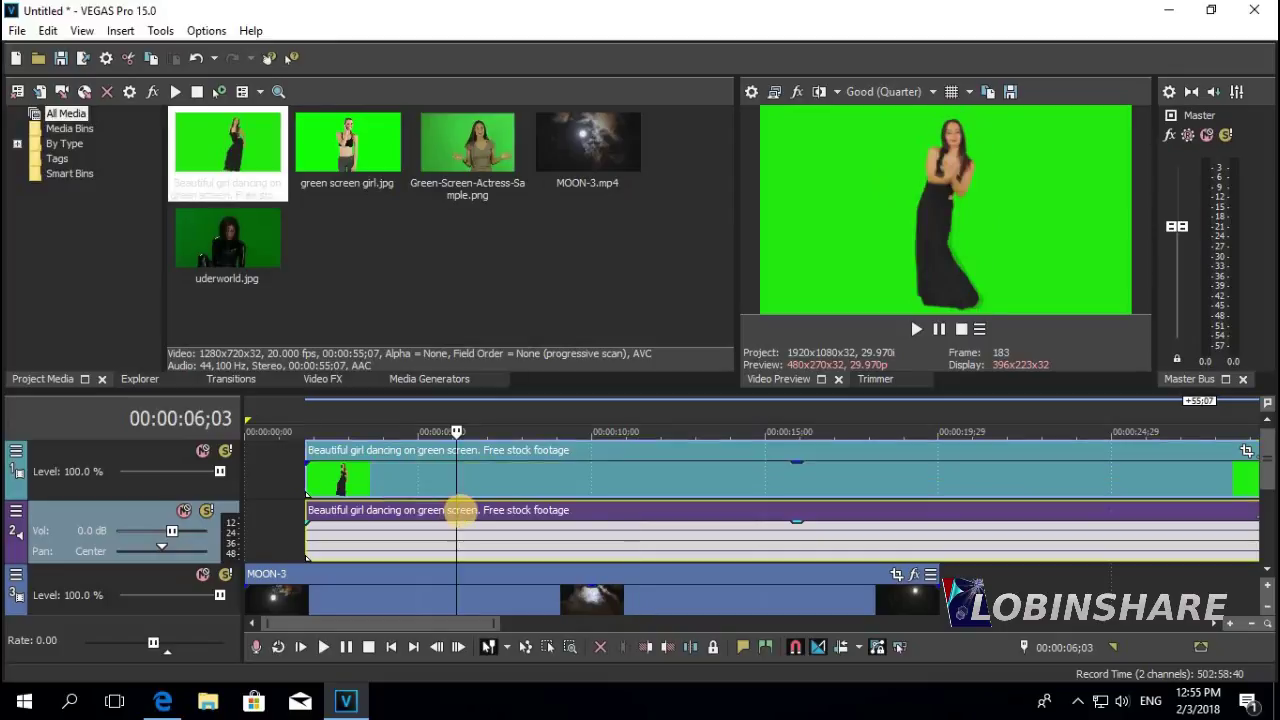
right_click(465, 513)
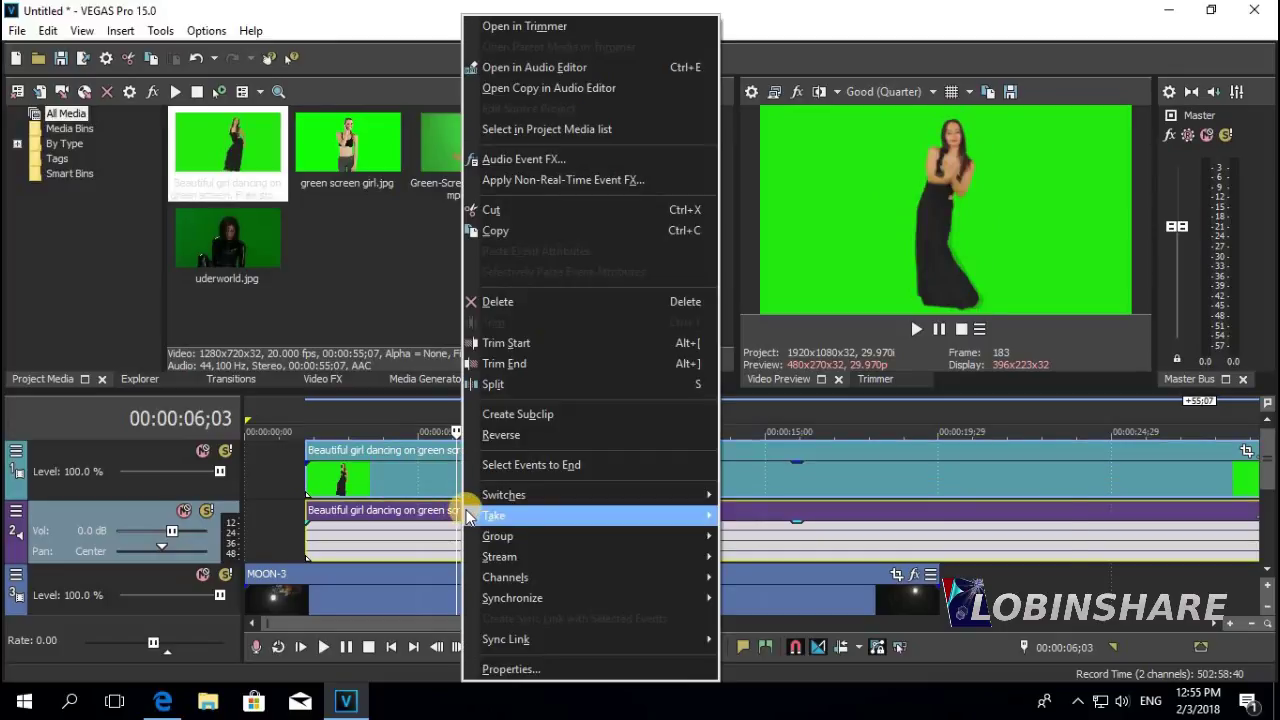
click(579, 301)
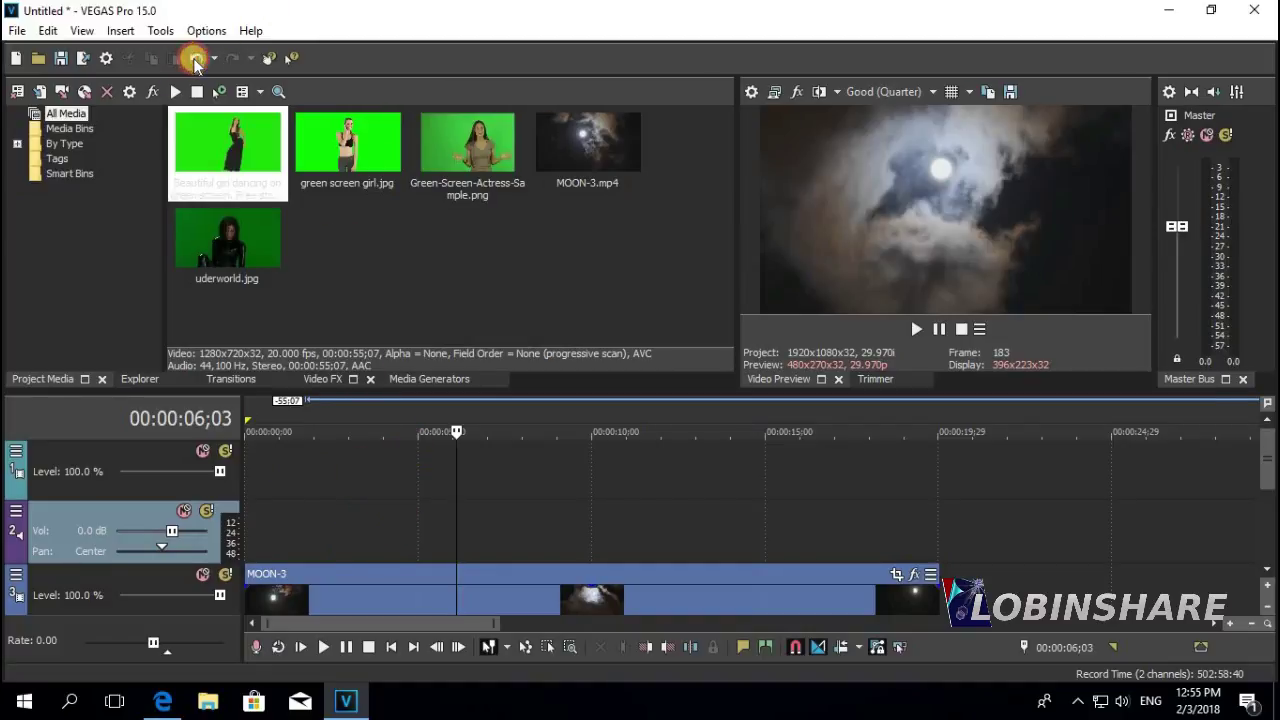
click(195, 60)
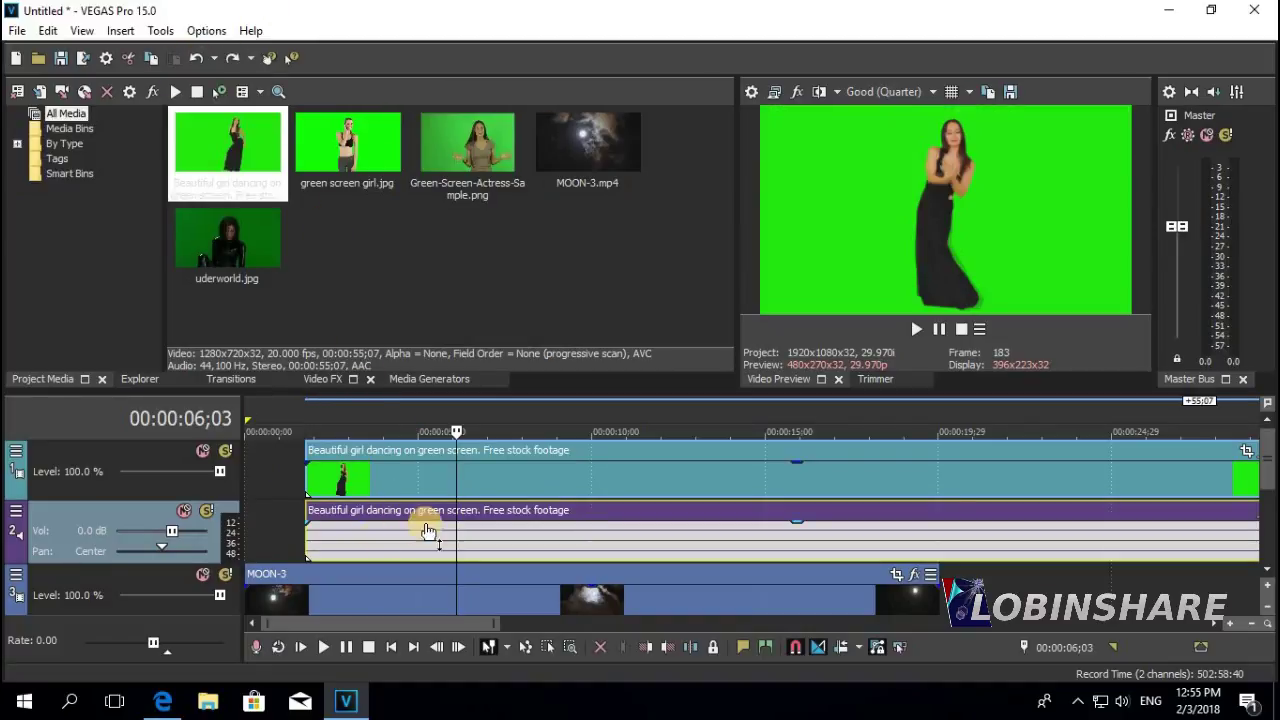
right_click(505, 521)
mouse_move(551, 533)
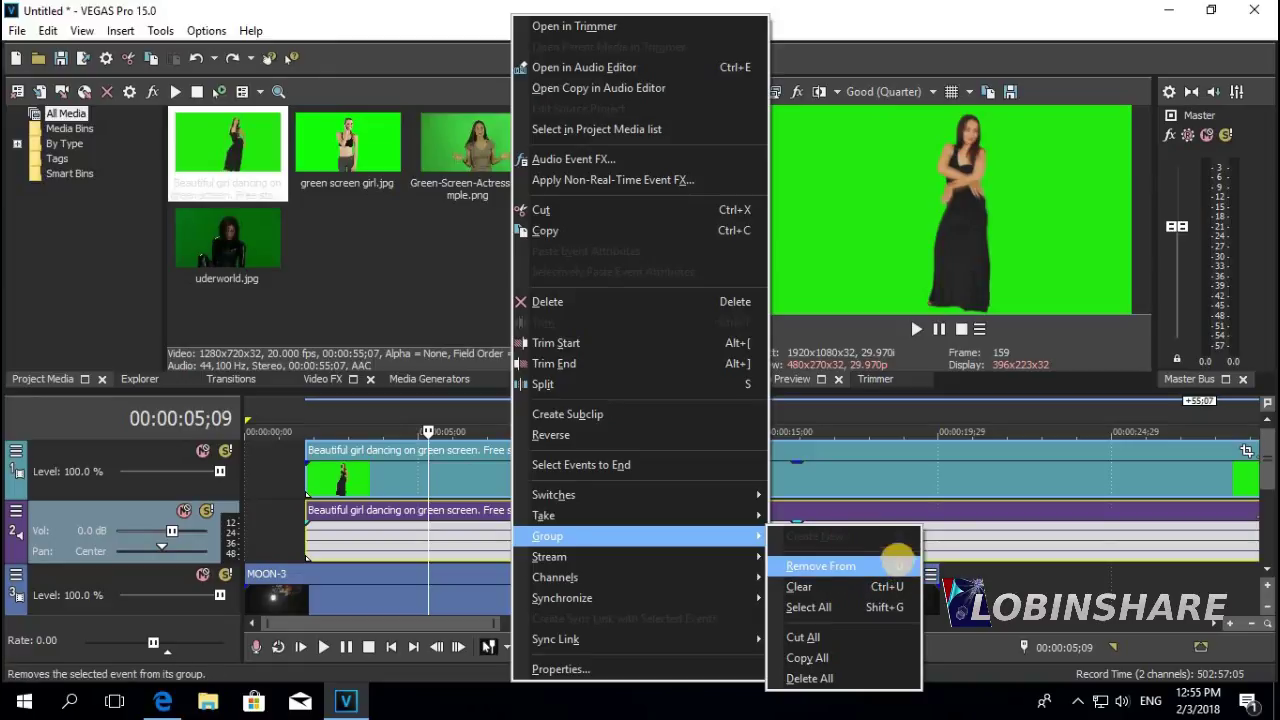
click(820, 567)
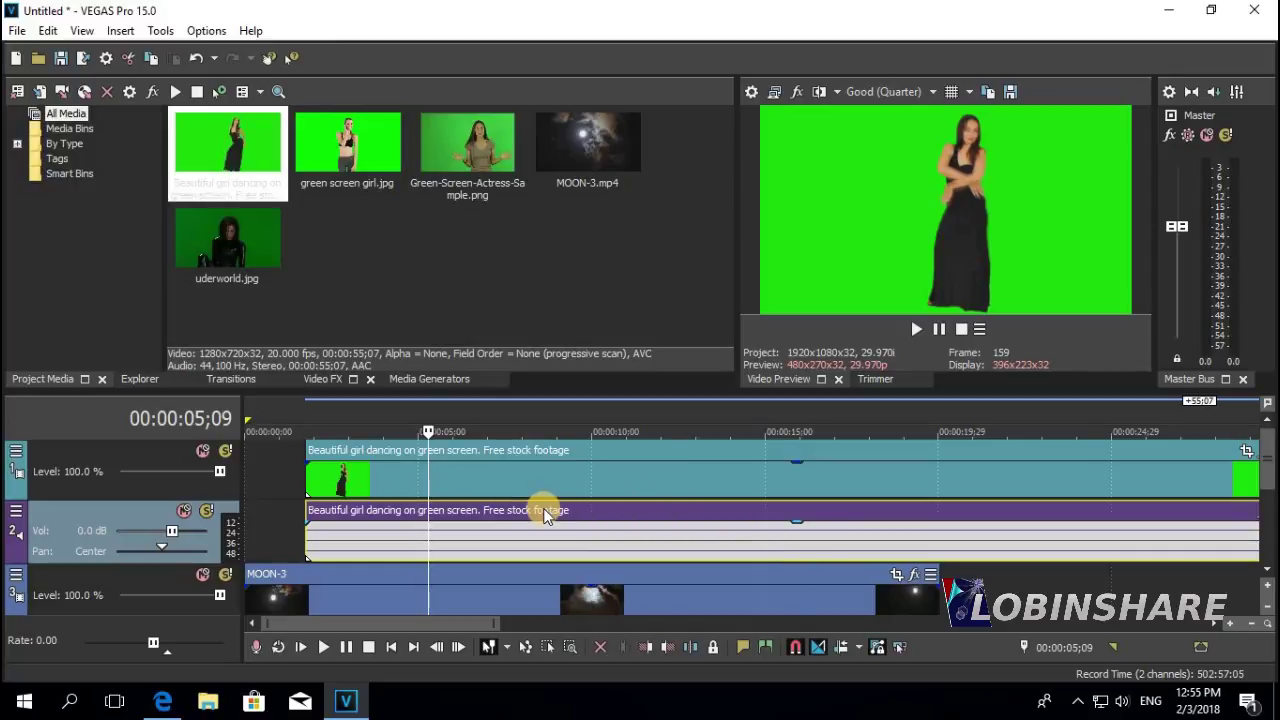
Delete the dancing clip's audio event and the emptied audio track
right_click(501, 509)
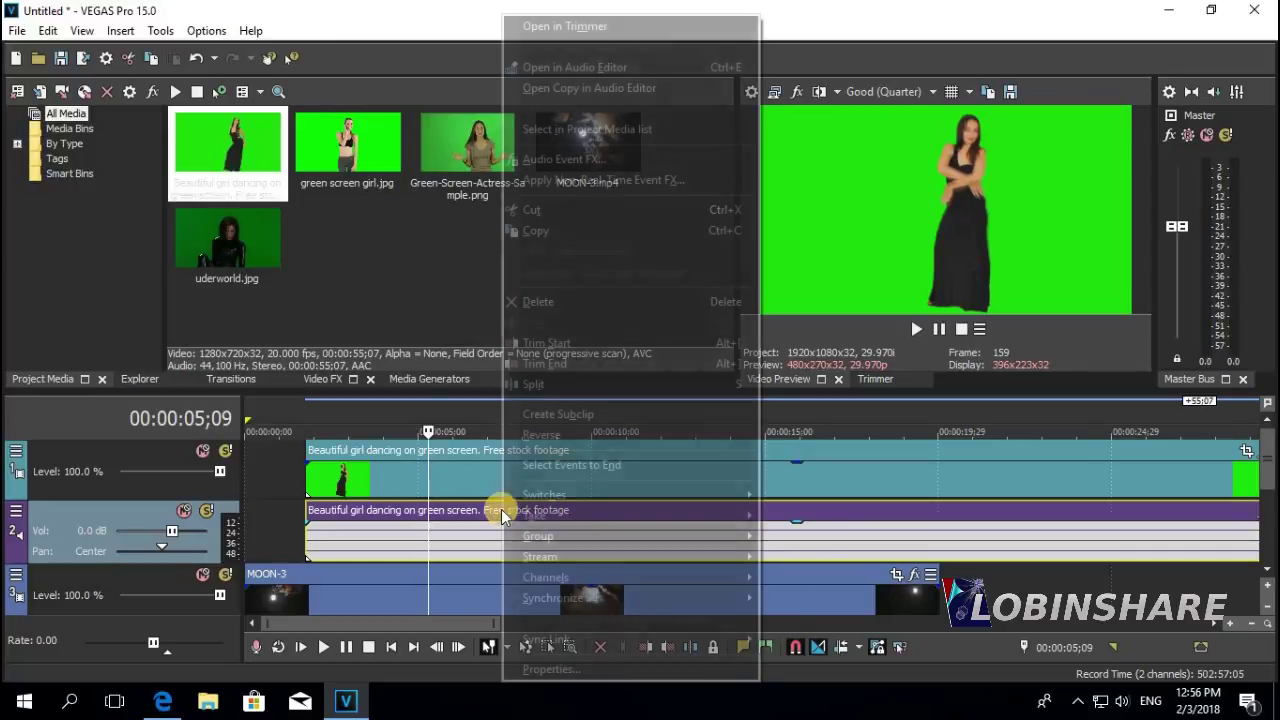
click(594, 301)
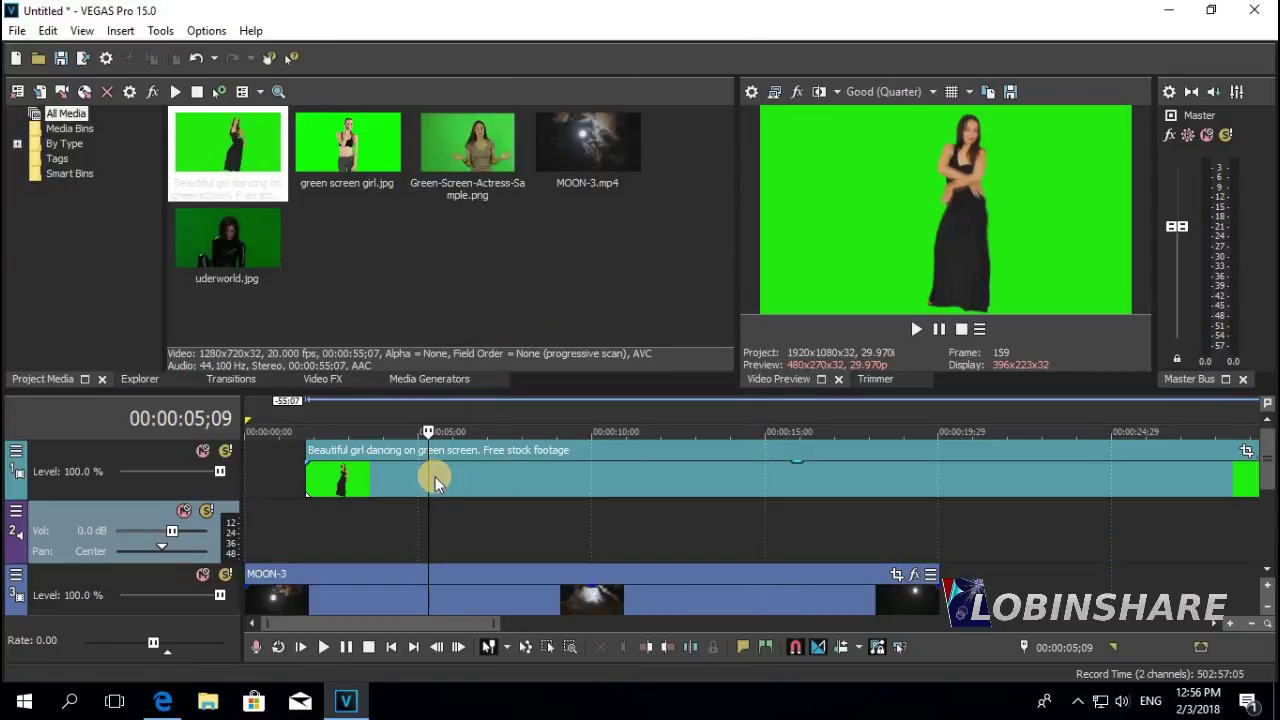
right_click(116, 515)
click(218, 168)
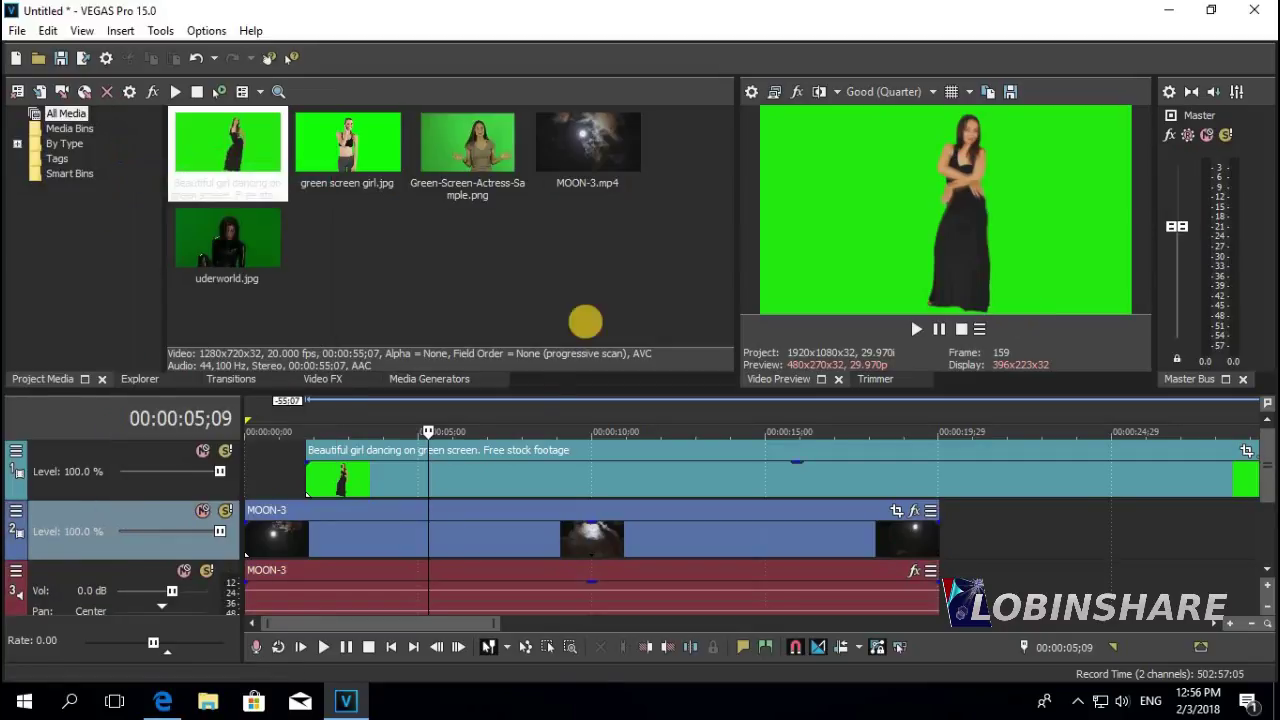
click(260, 414)
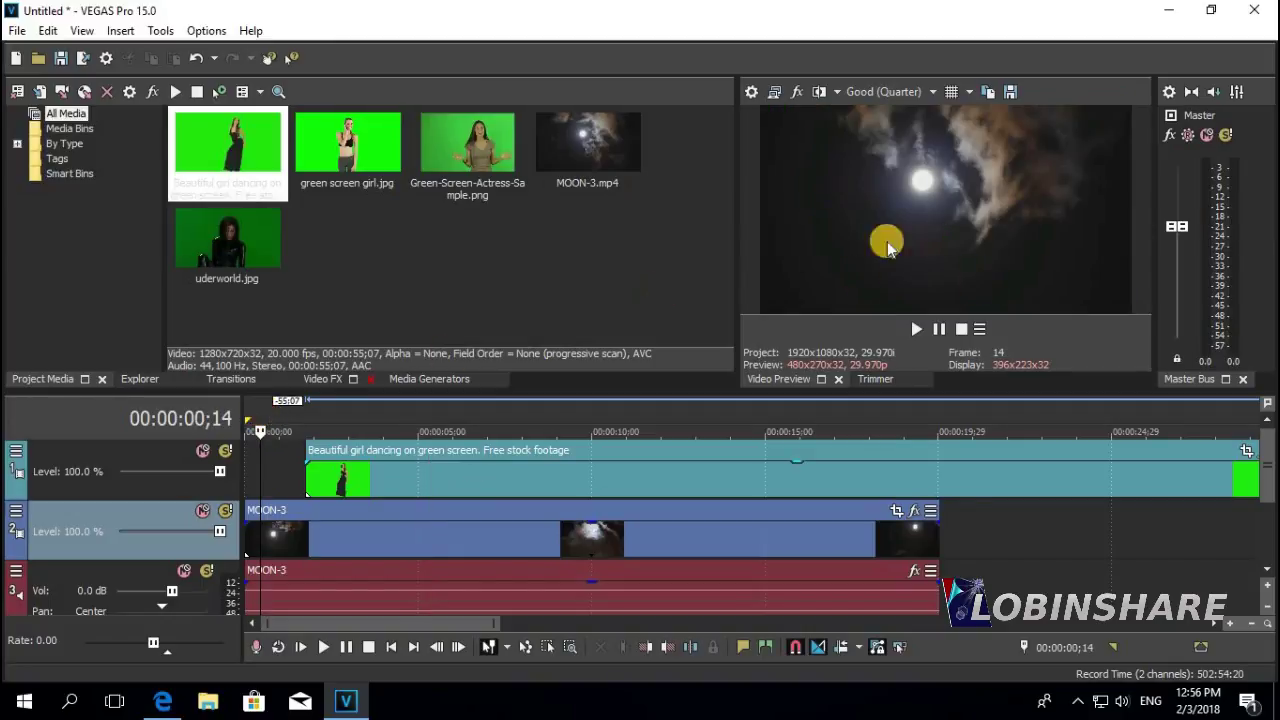
click(910, 330)
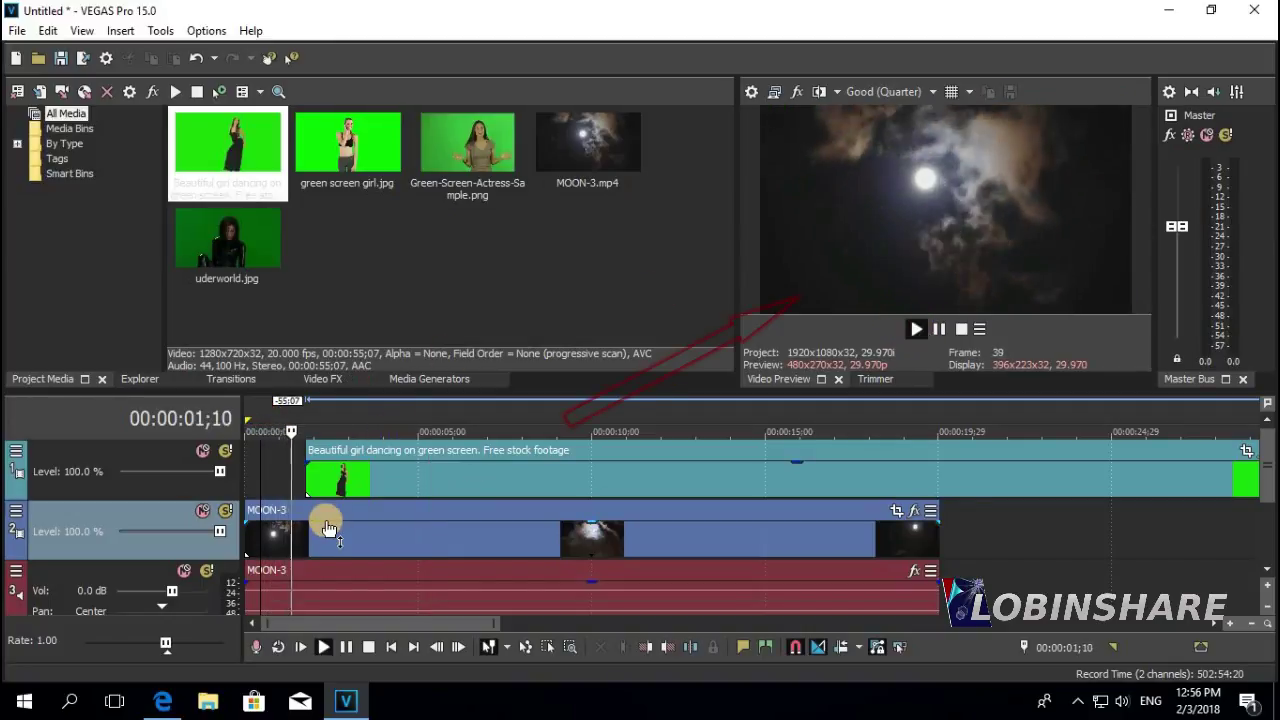
click(940, 329)
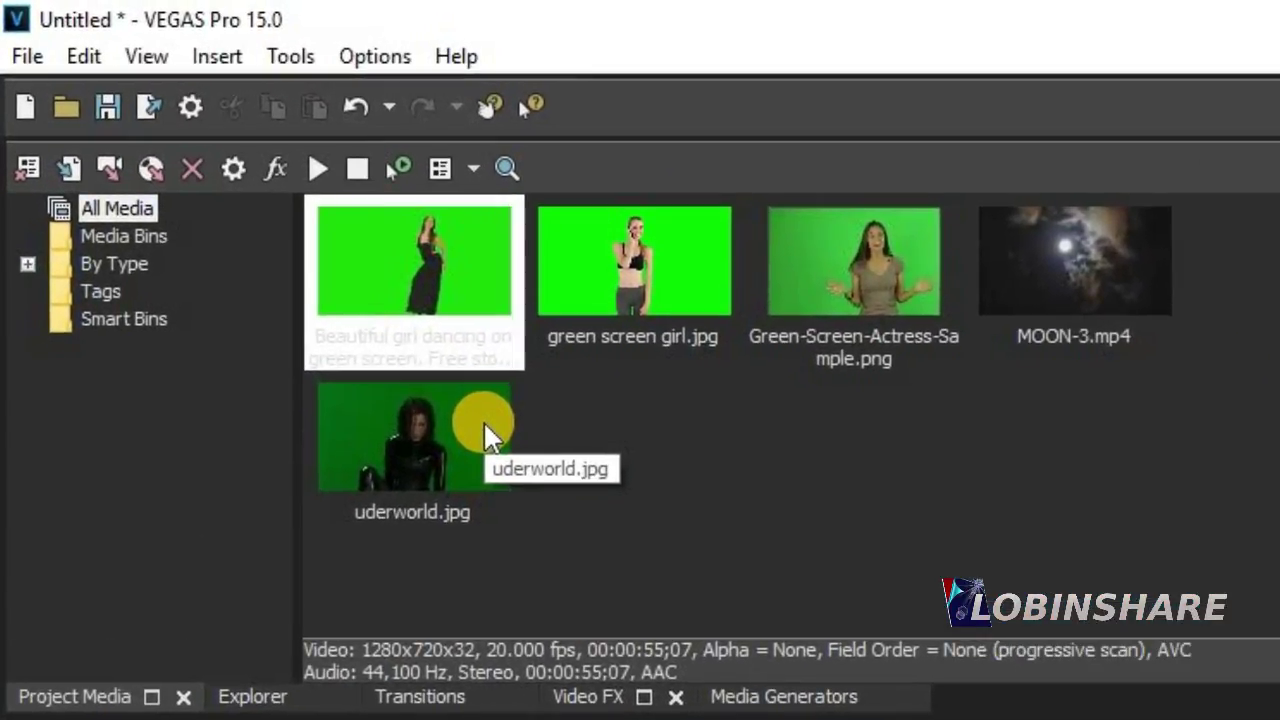
Show the Chroma Keyer presets in Video FX and pick (Default) after trying Green Screen
click(583, 693)
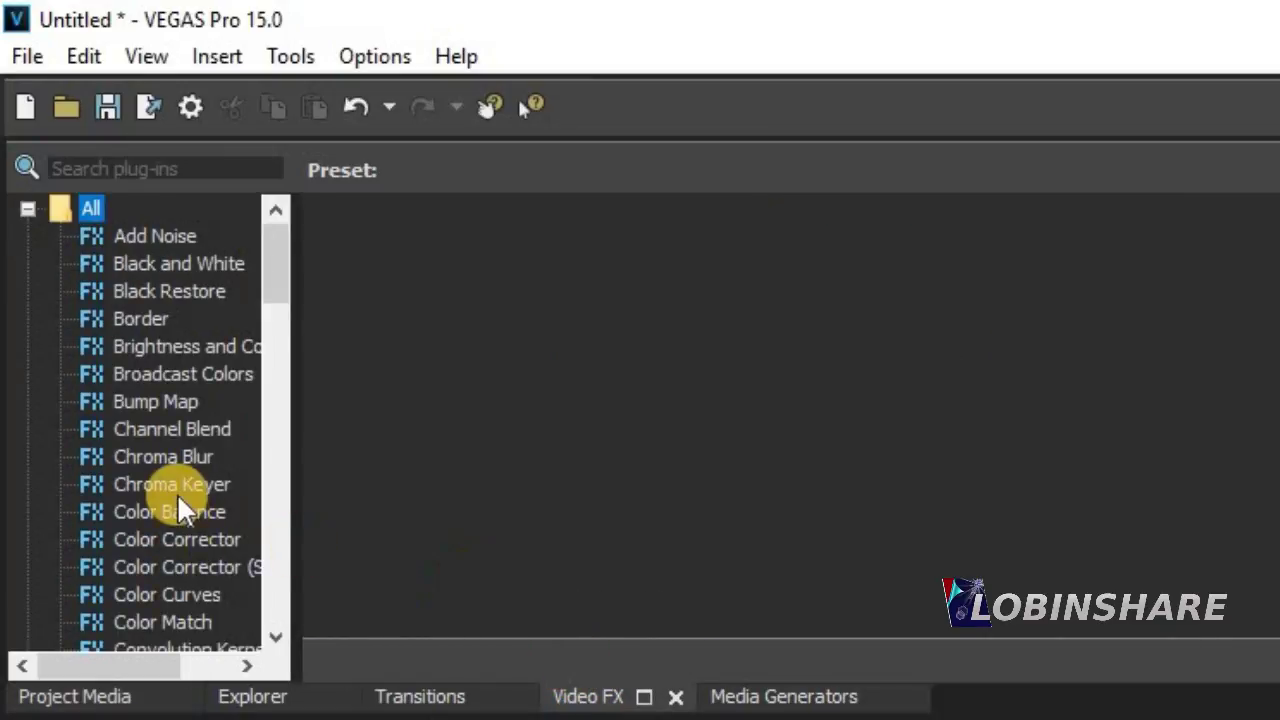
click(147, 485)
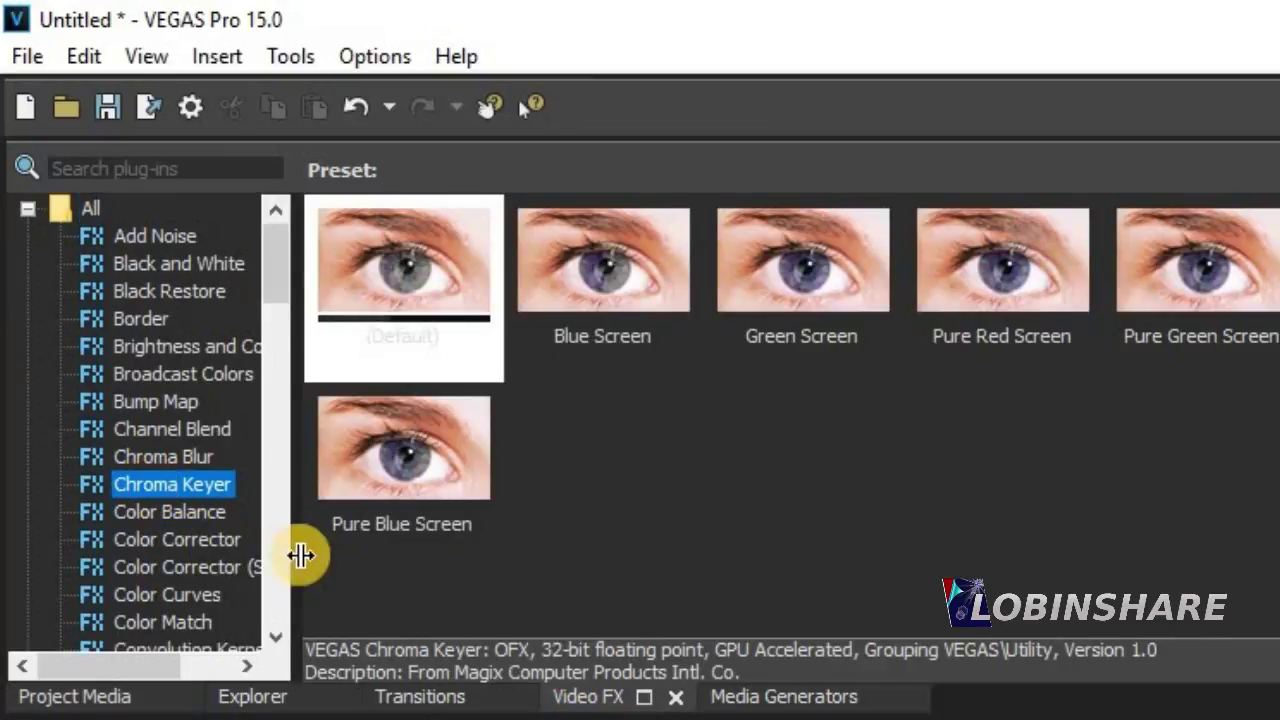
click(803, 292)
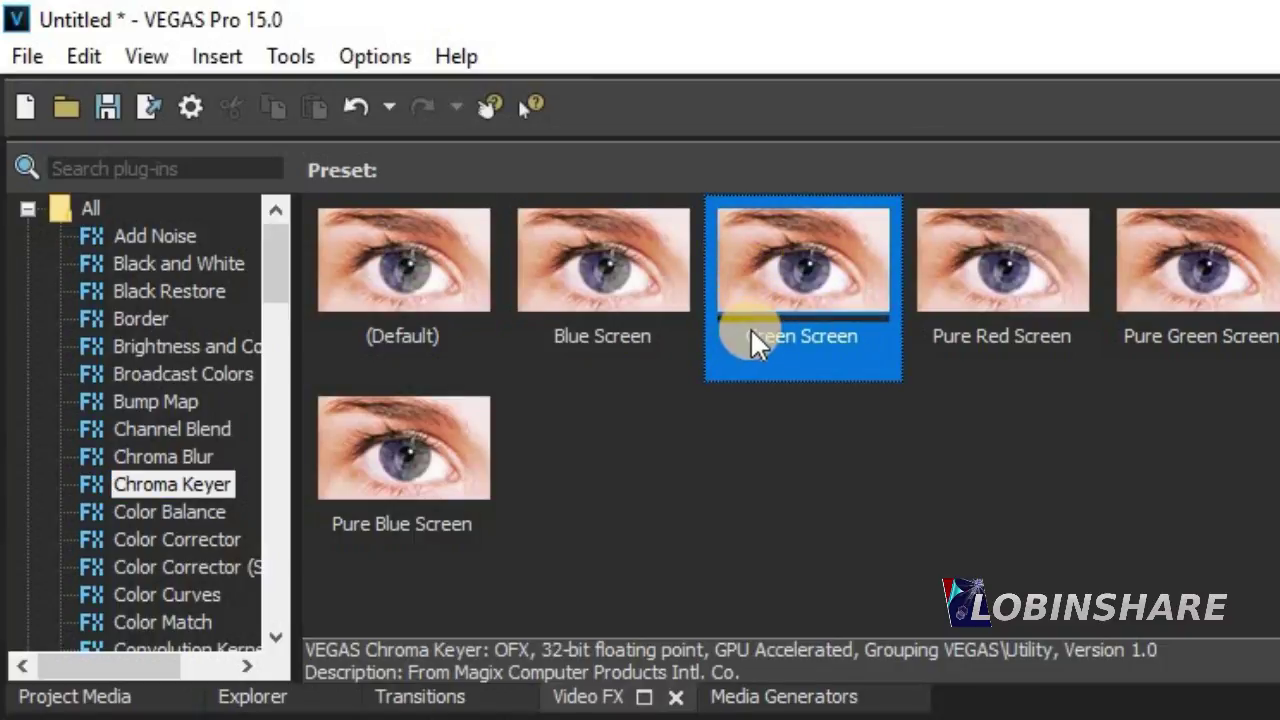
click(418, 277)
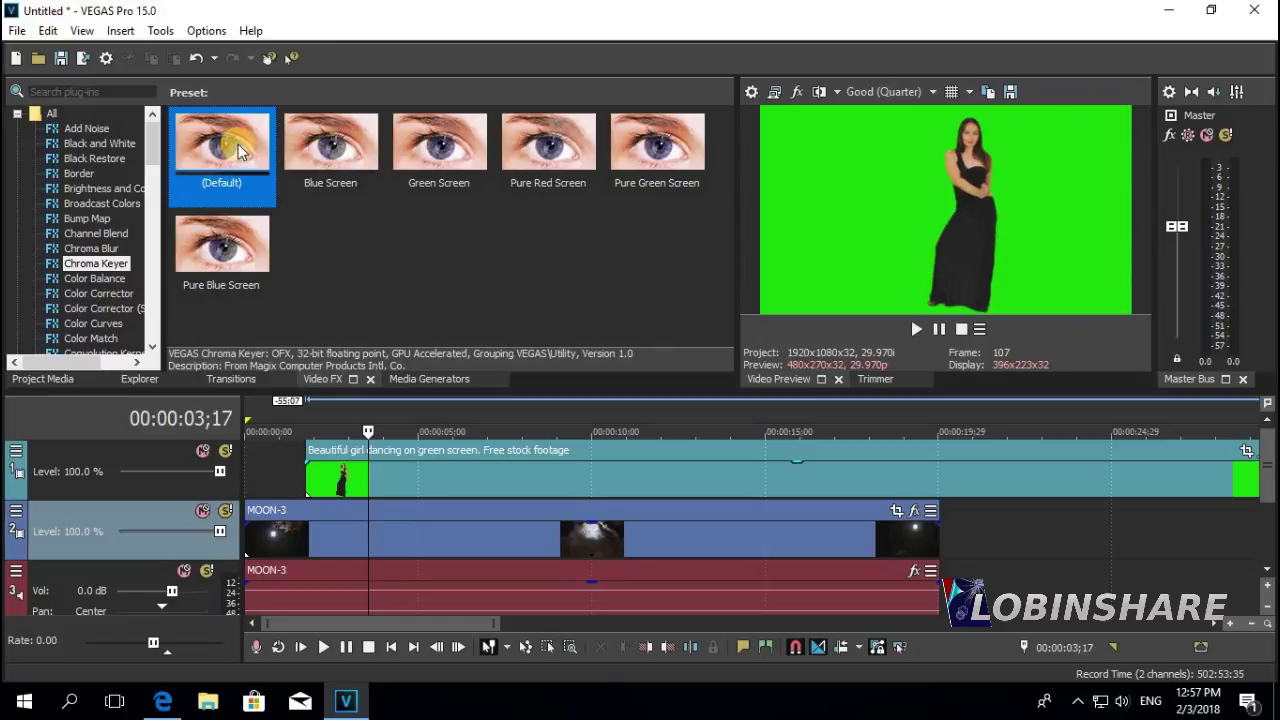
Apply the (Default) Chroma Keyer to the dancing clip and sample its green background as the key colour
drag(240, 150, 422, 484)
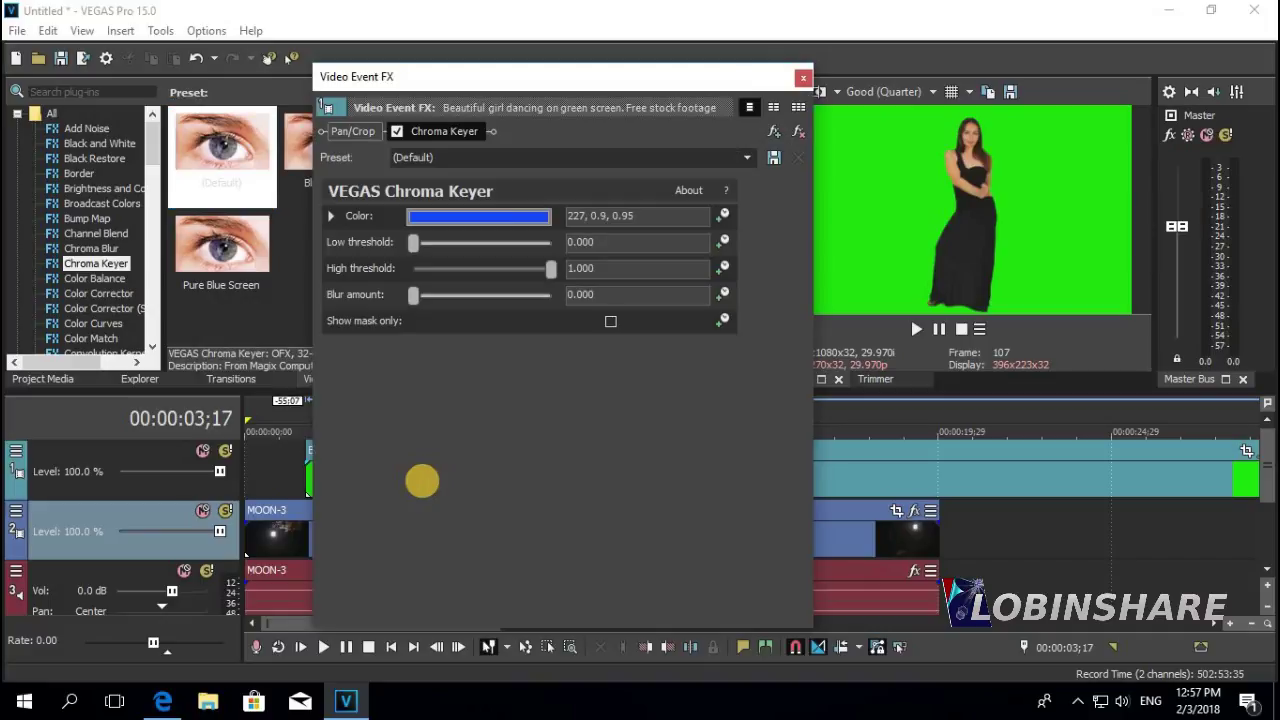
click(509, 218)
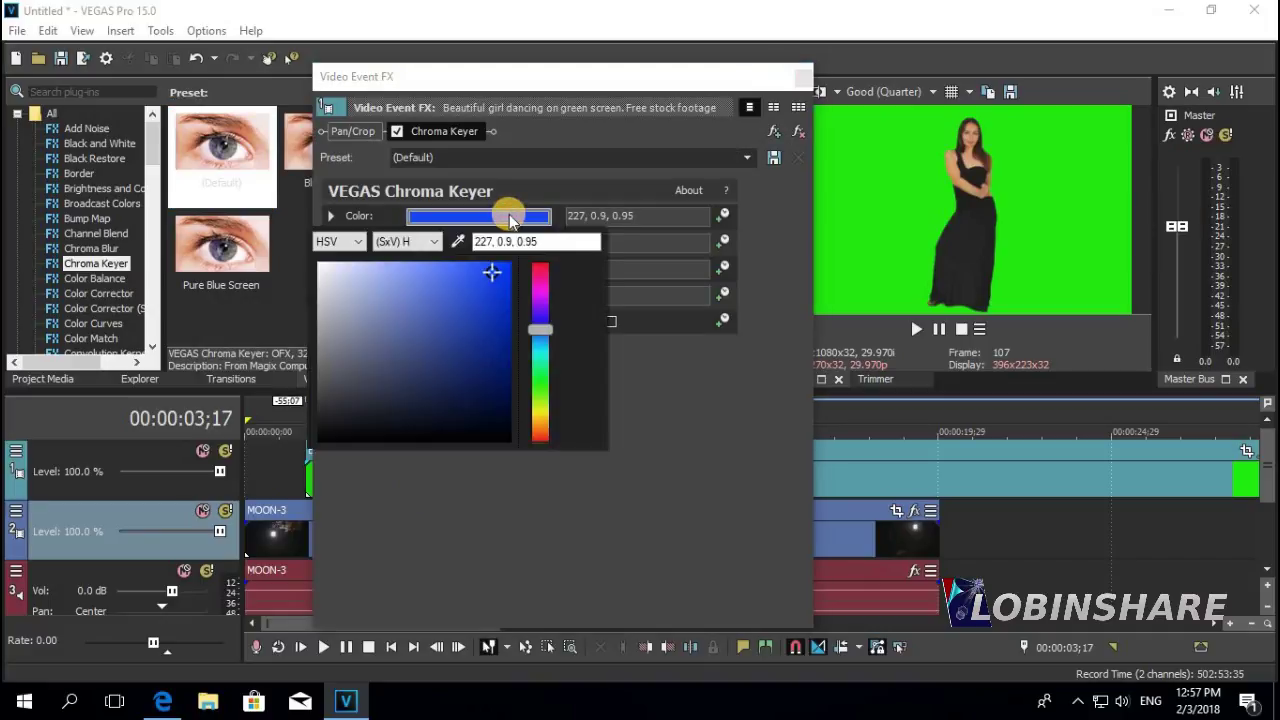
click(461, 242)
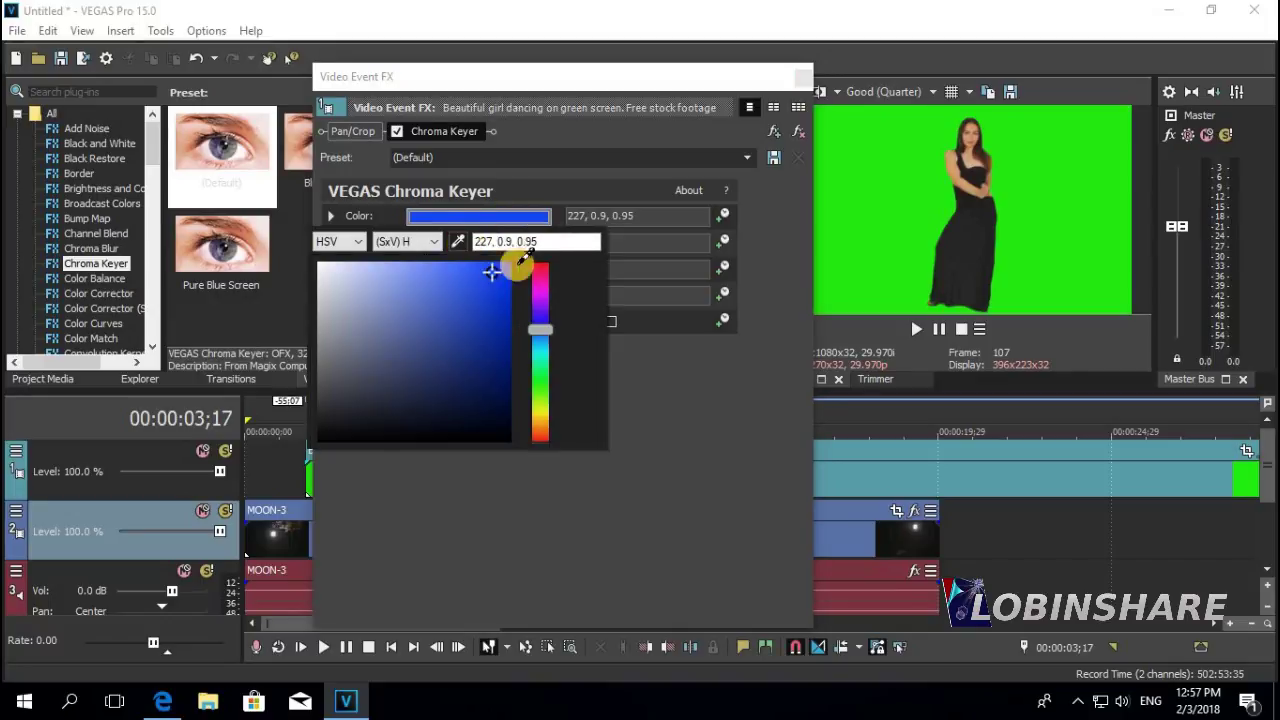
click(882, 190)
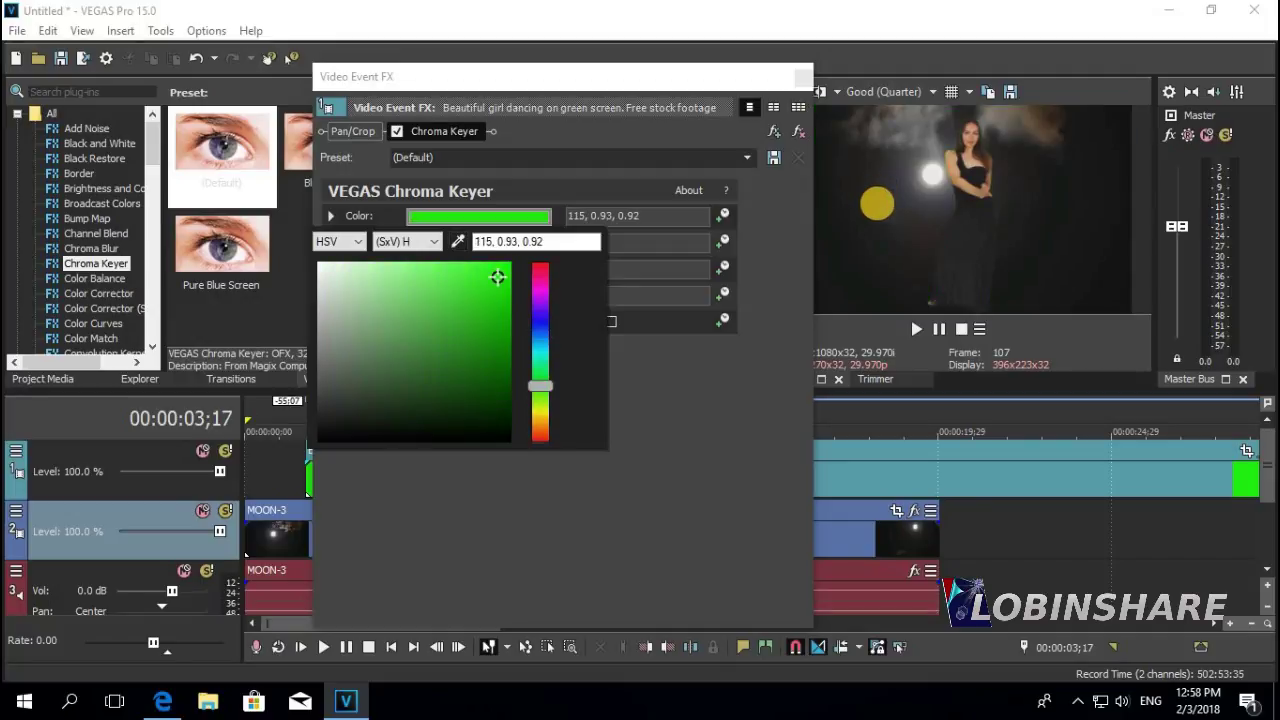
click(844, 190)
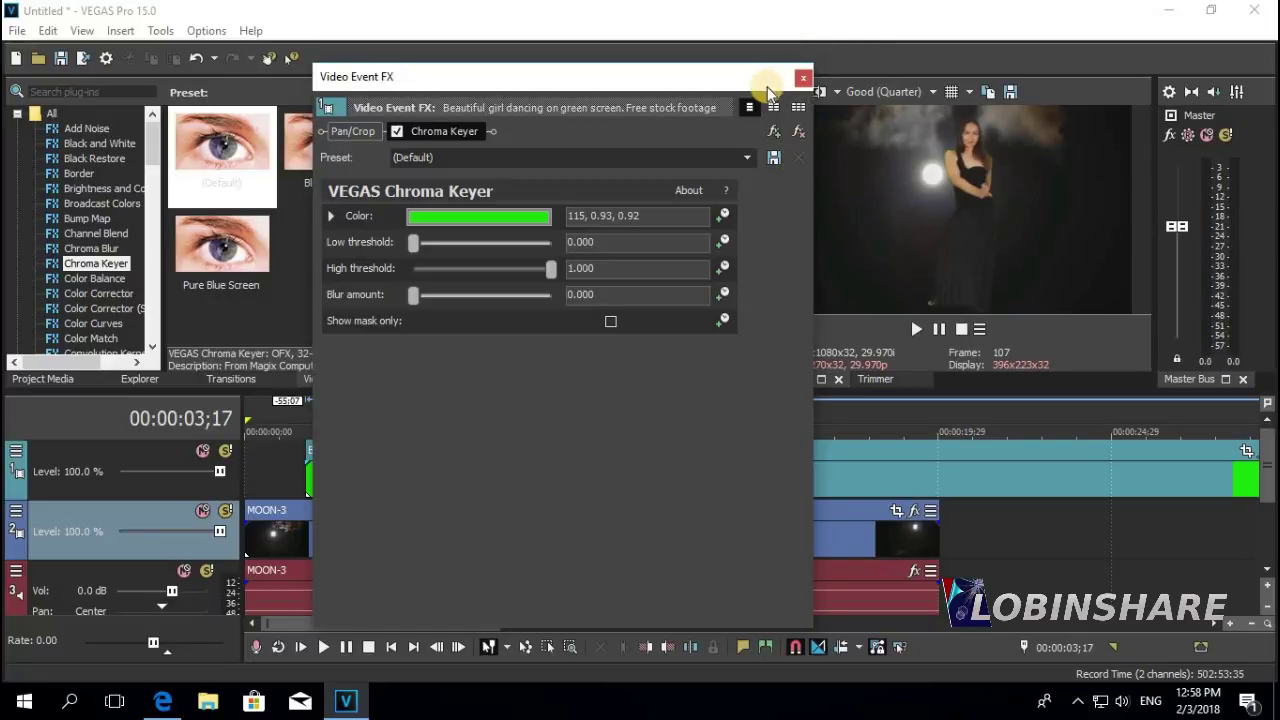
click(803, 77)
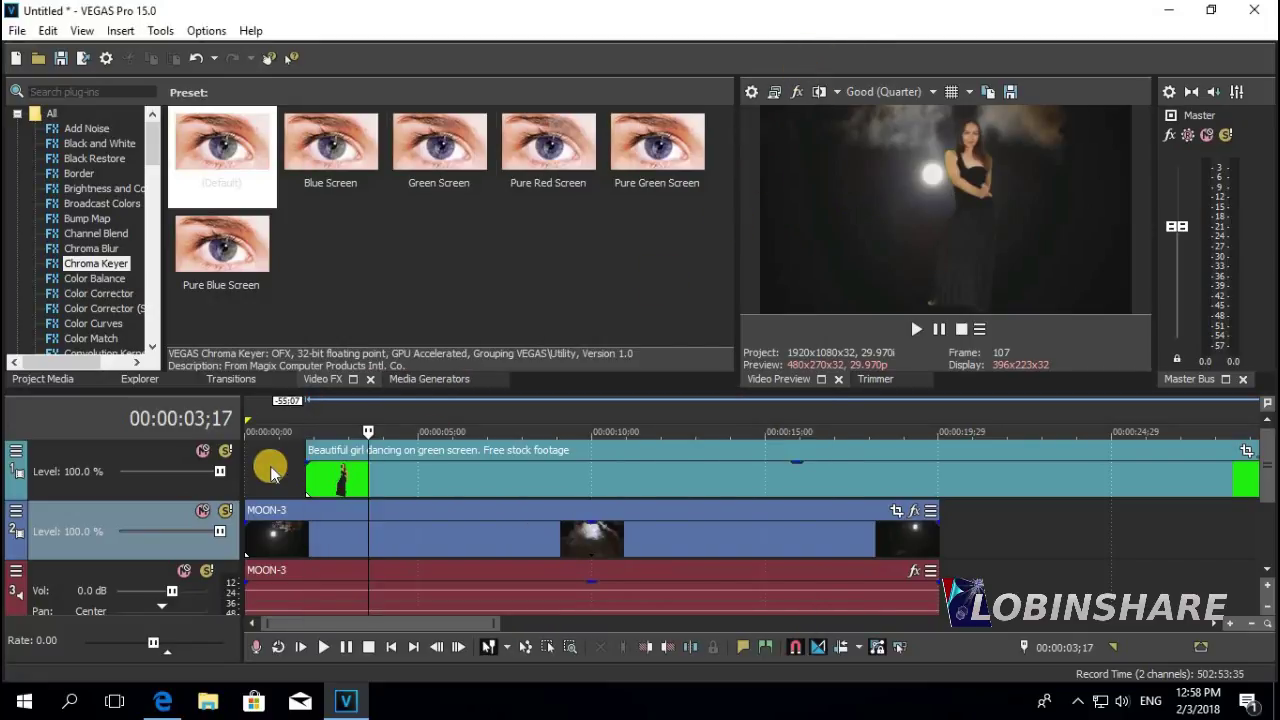
Play the keyed composite from the start, then park the playhead at 00:00:20;01 where MOON-3 ends
click(262, 430)
click(258, 430)
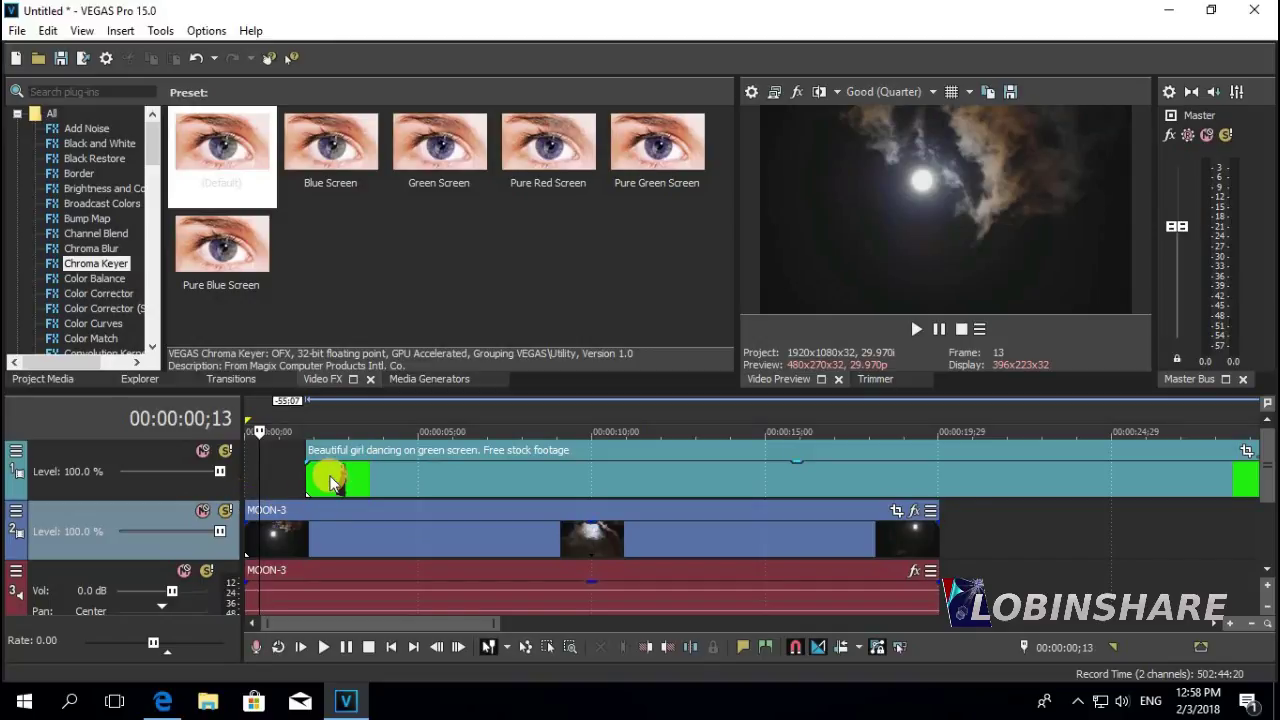
click(916, 329)
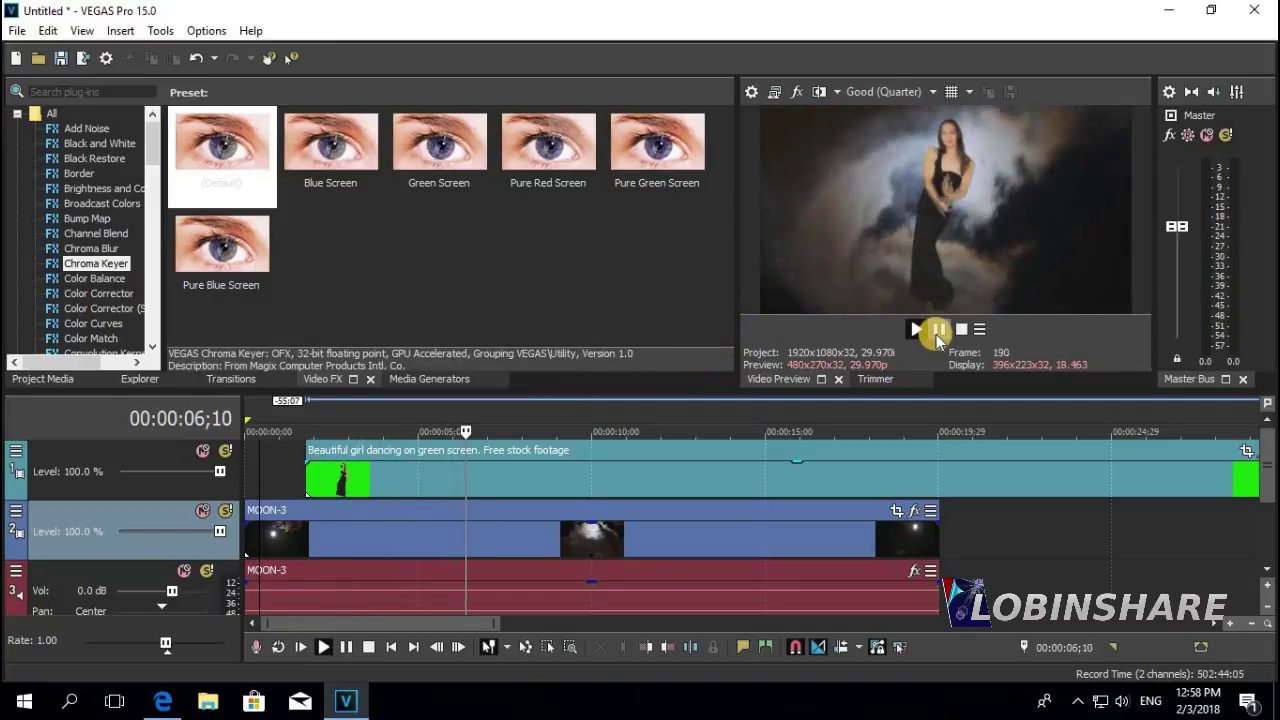
click(938, 330)
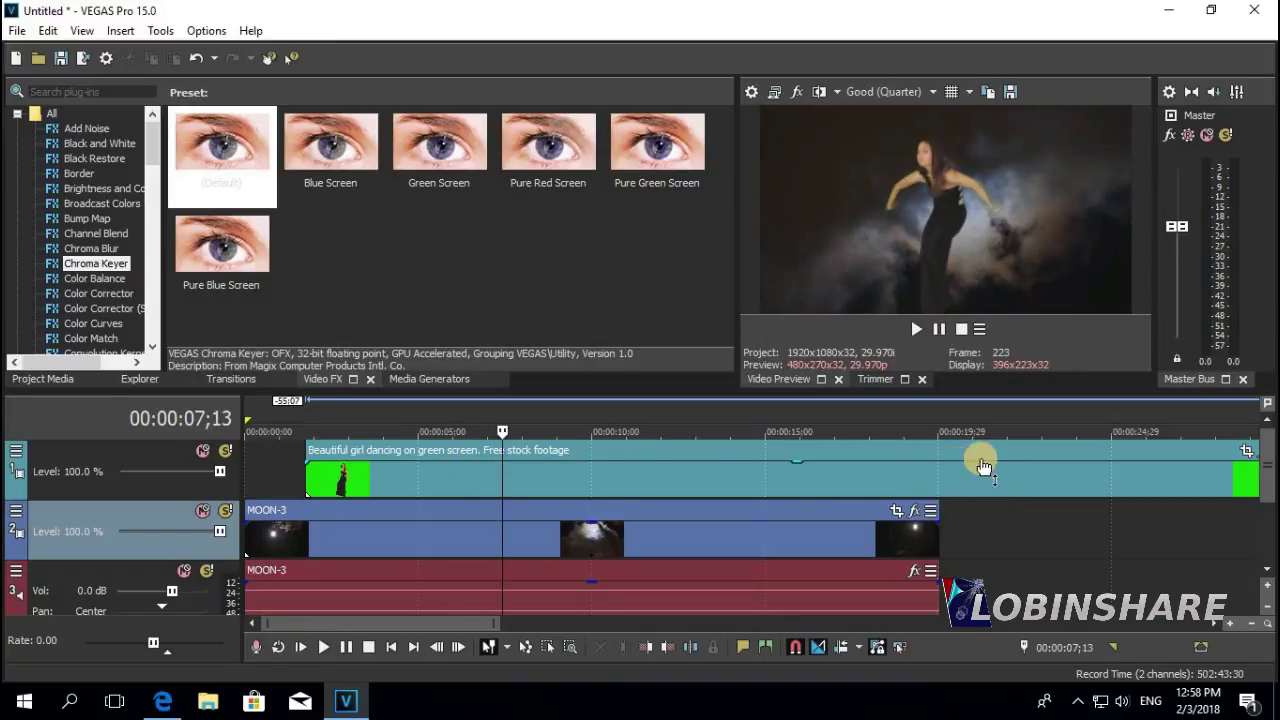
drag(449, 620, 391, 609)
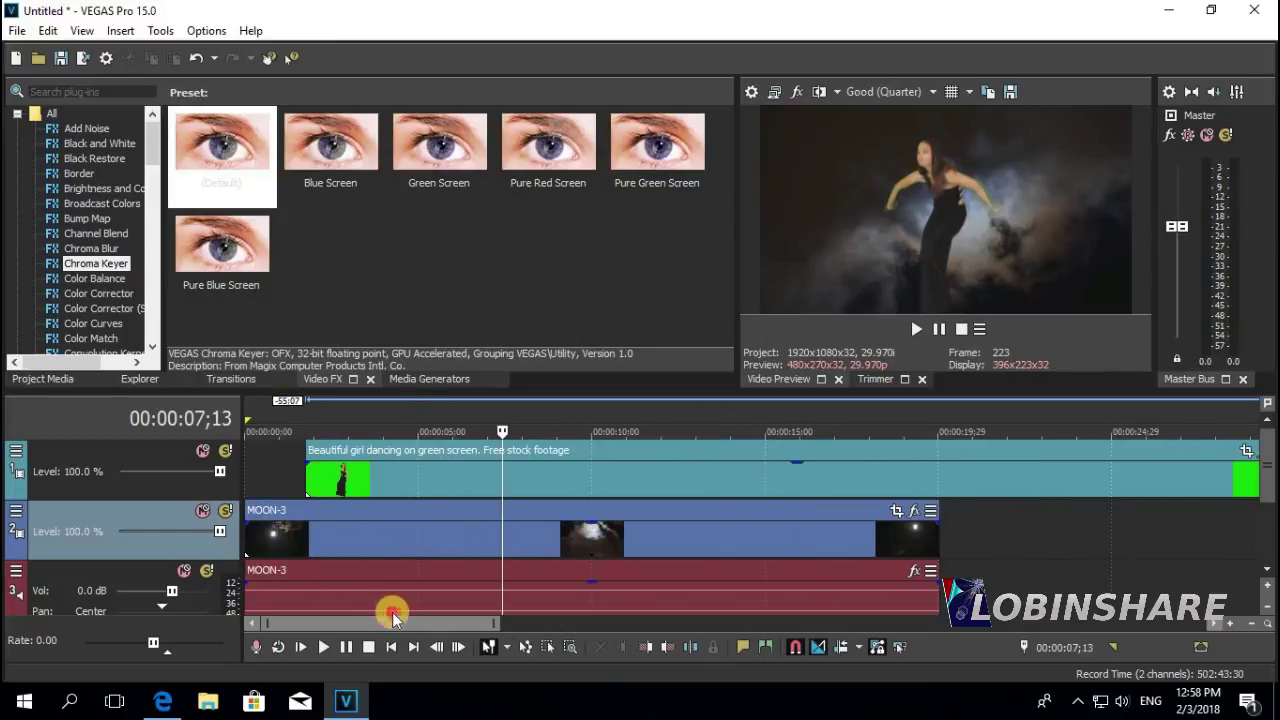
click(940, 418)
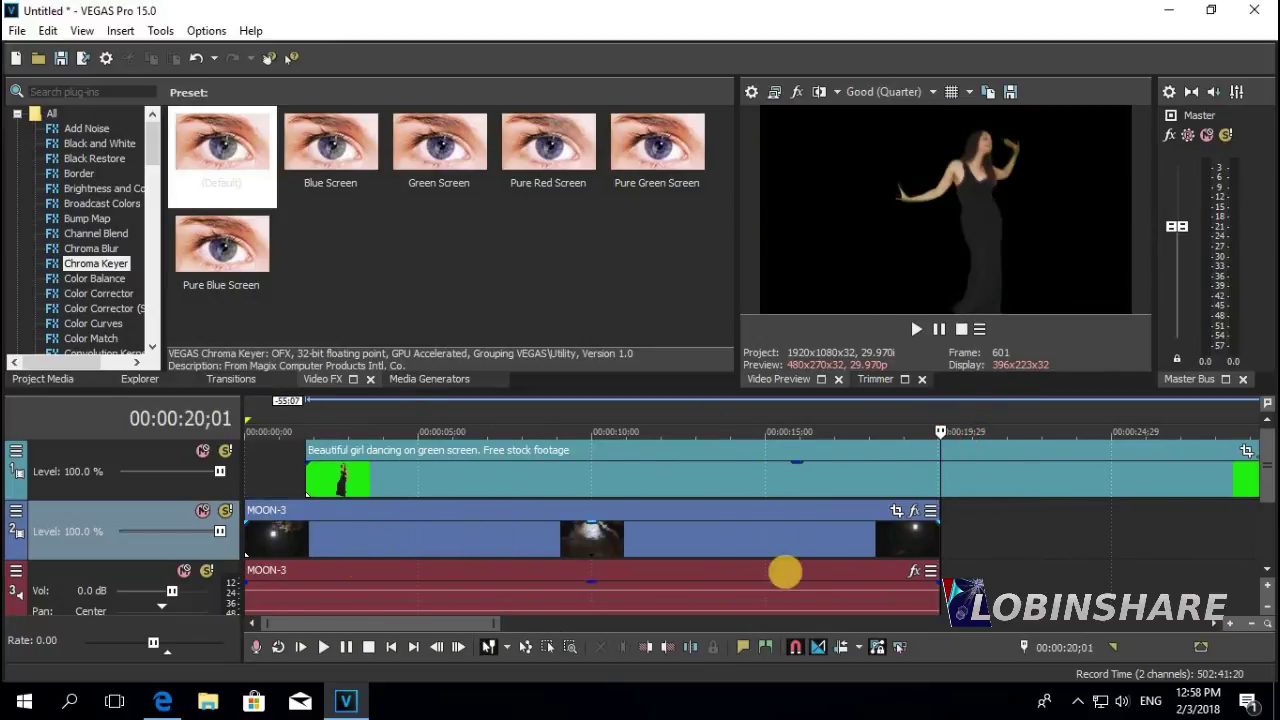
Split the dancing clip at 00:00:20;01, delete the part past MOON-3, and replay from 00:00:08;25
click(697, 648)
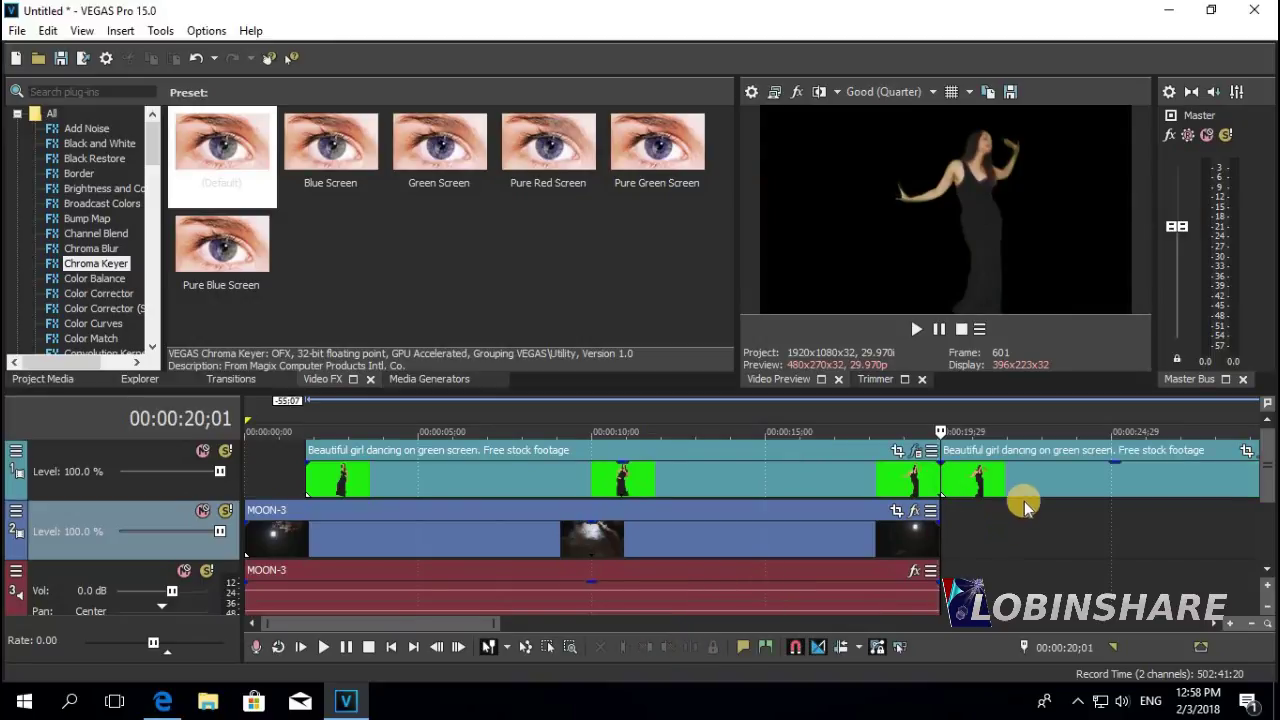
right_click(1043, 475)
click(1060, 297)
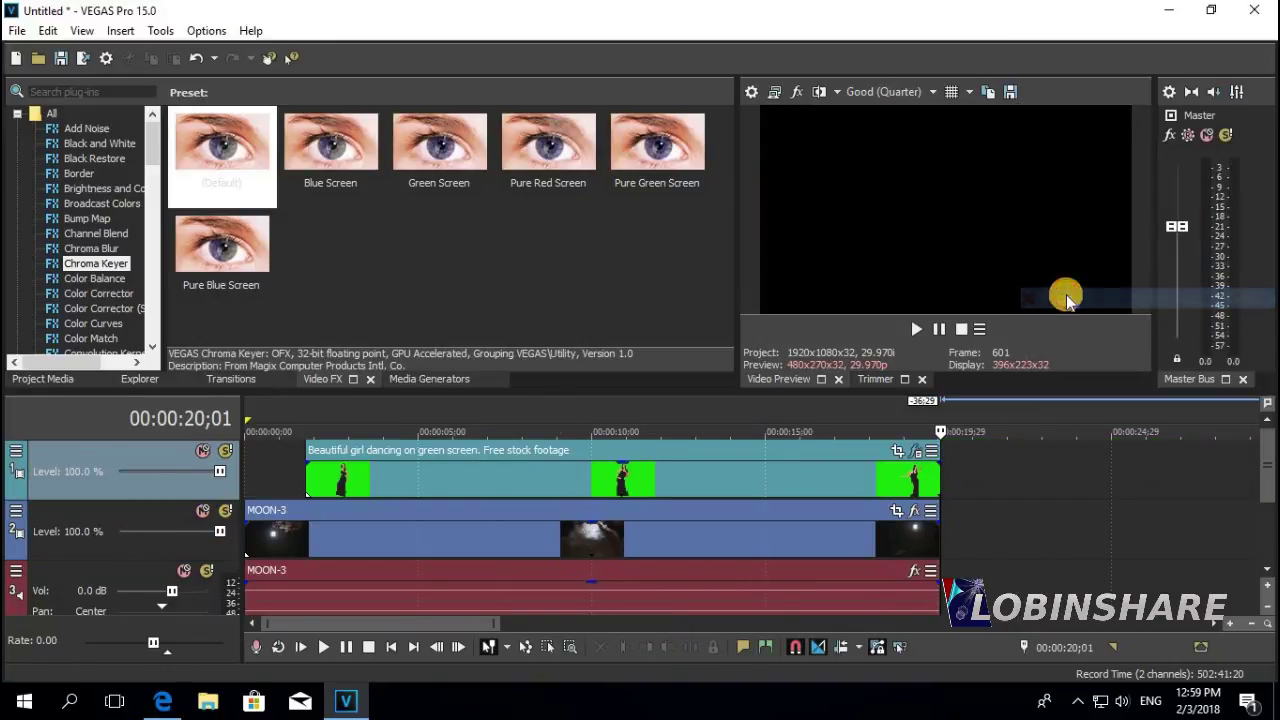
click(552, 410)
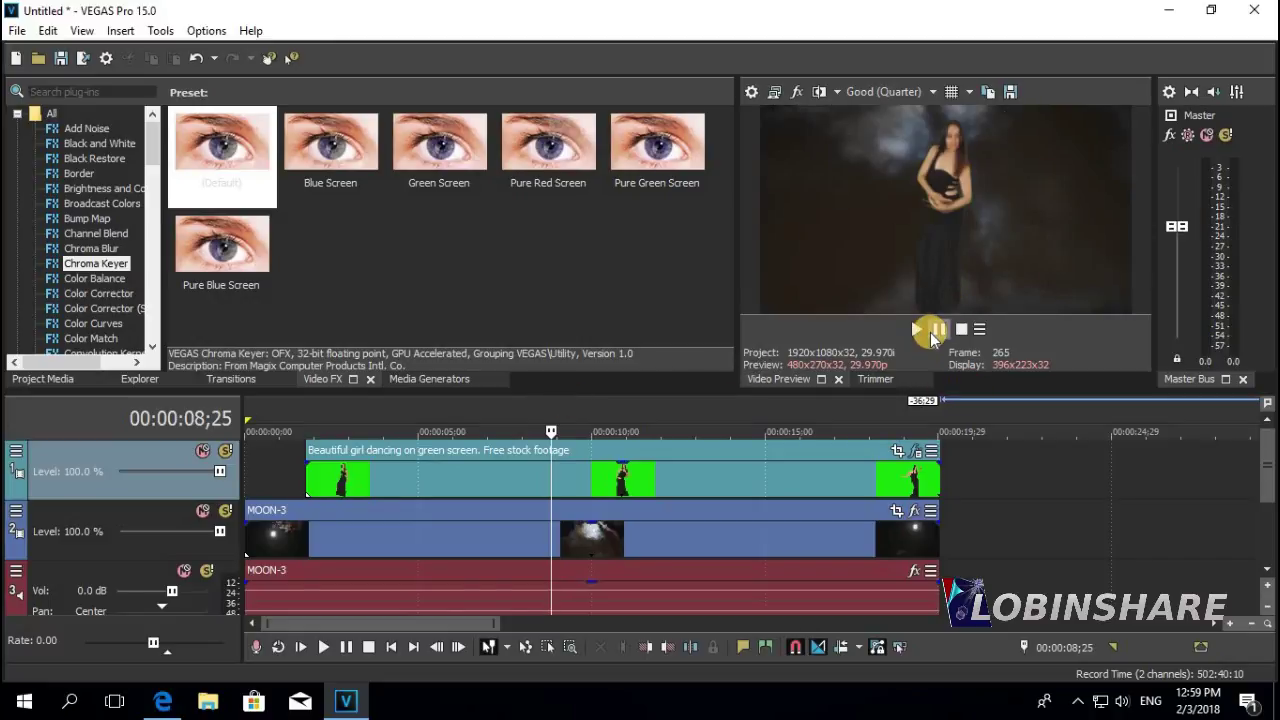
click(917, 329)
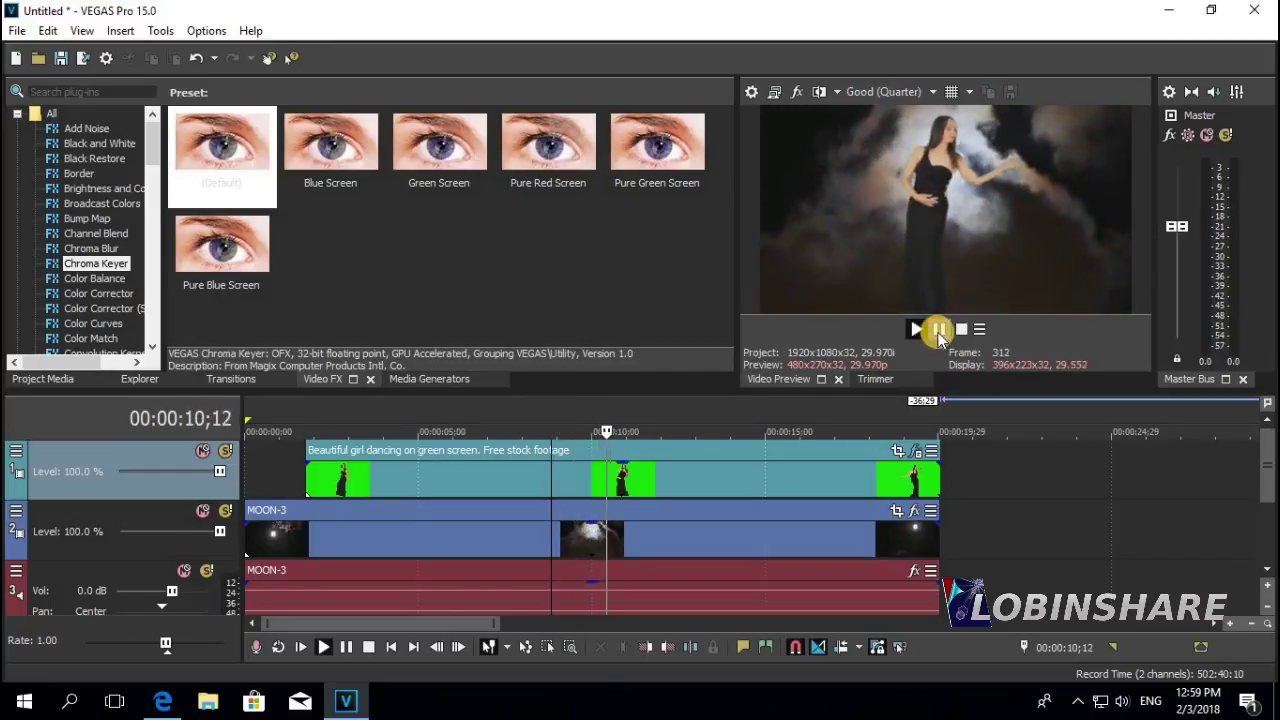